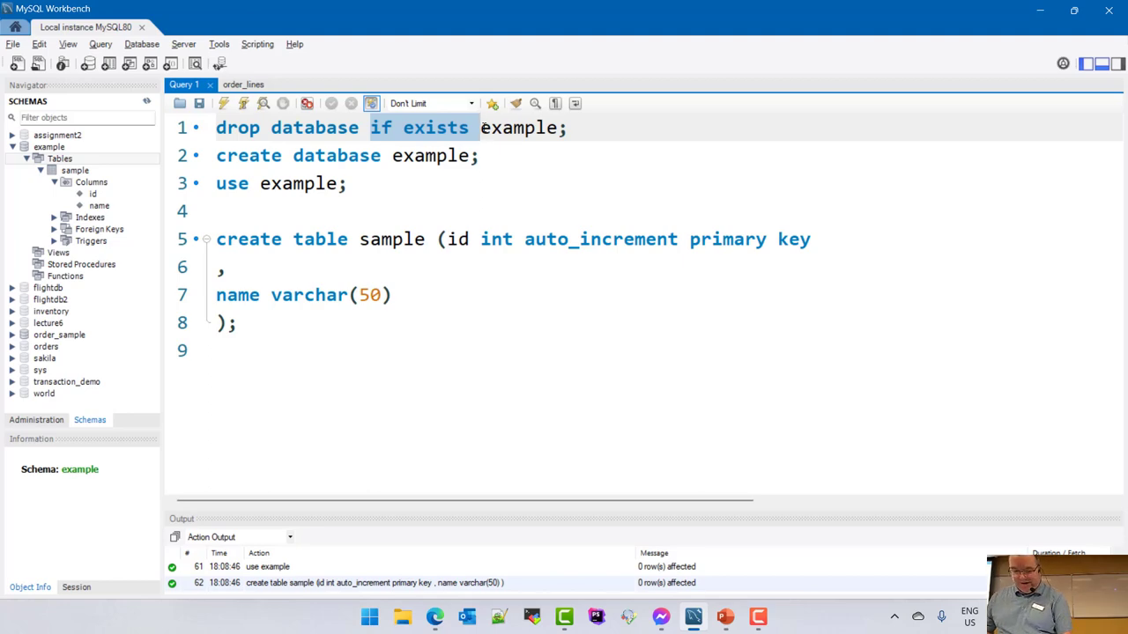
Step: Switch to the Assignment 2 page in Edge and open the generatedata.com link from the Test Data section
{"action": "key", "text": "alt+Tab"}
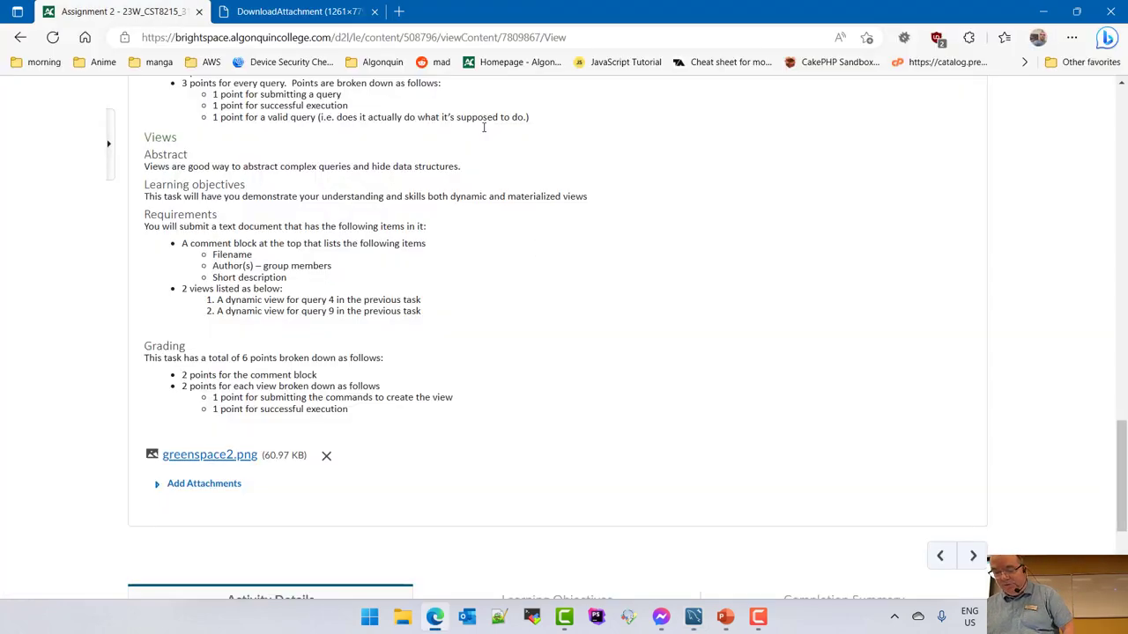
{"action": "scroll", "coordinate": [460, 296], "scroll_direction": "up", "scroll_amount": 4}
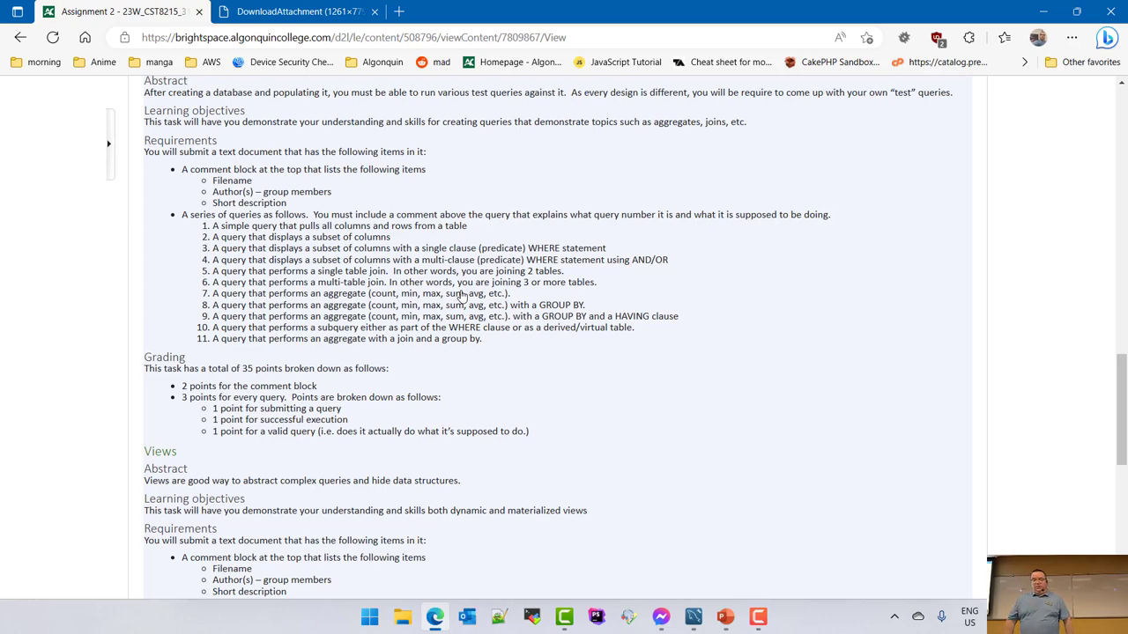
{"action": "scroll", "coordinate": [460, 296], "scroll_direction": "up", "scroll_amount": 5}
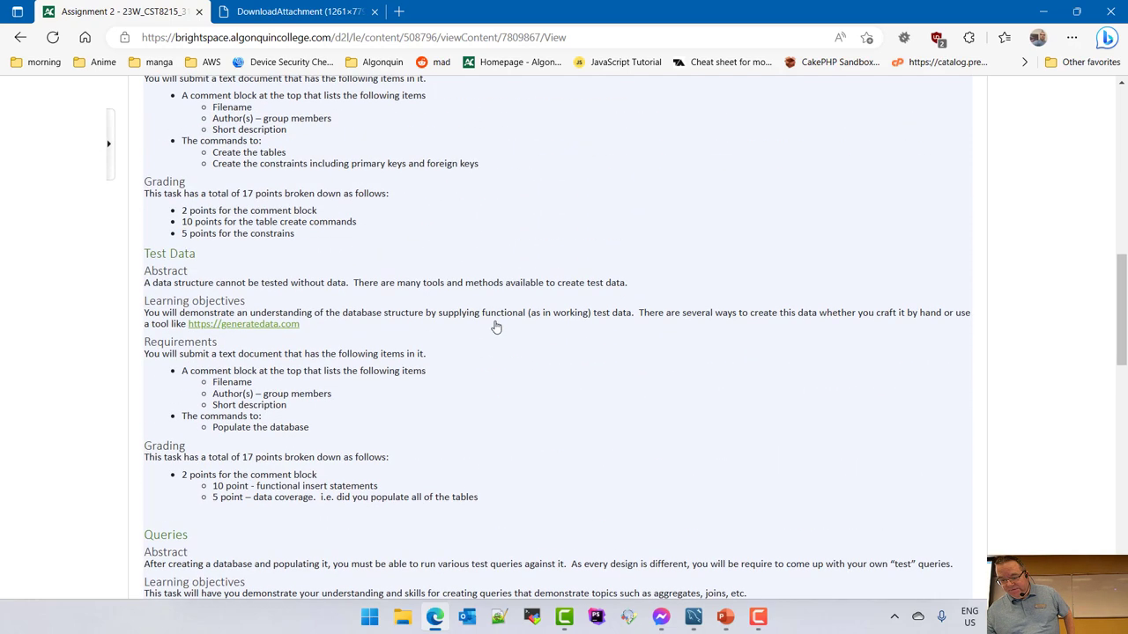
{"action": "left_click", "coordinate": [282, 325]}
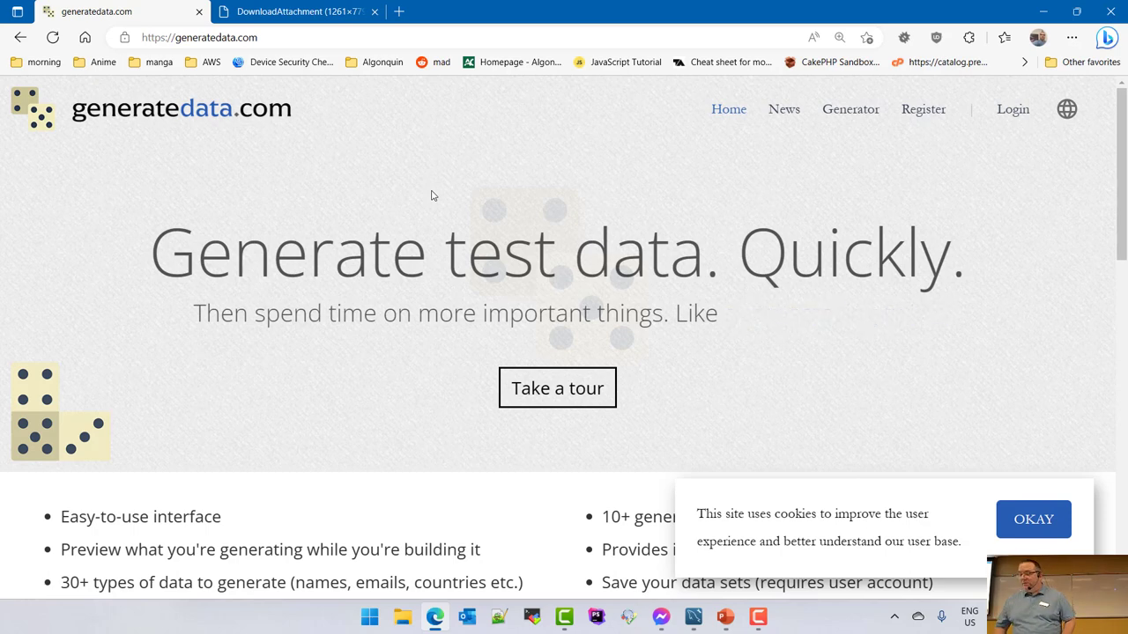
Step: Accept the site's cookie notice, generate 100 rows of data in the Generator, and hide the preview
{"action": "left_click", "coordinate": [1035, 527]}
{"action": "left_click", "coordinate": [844, 116]}
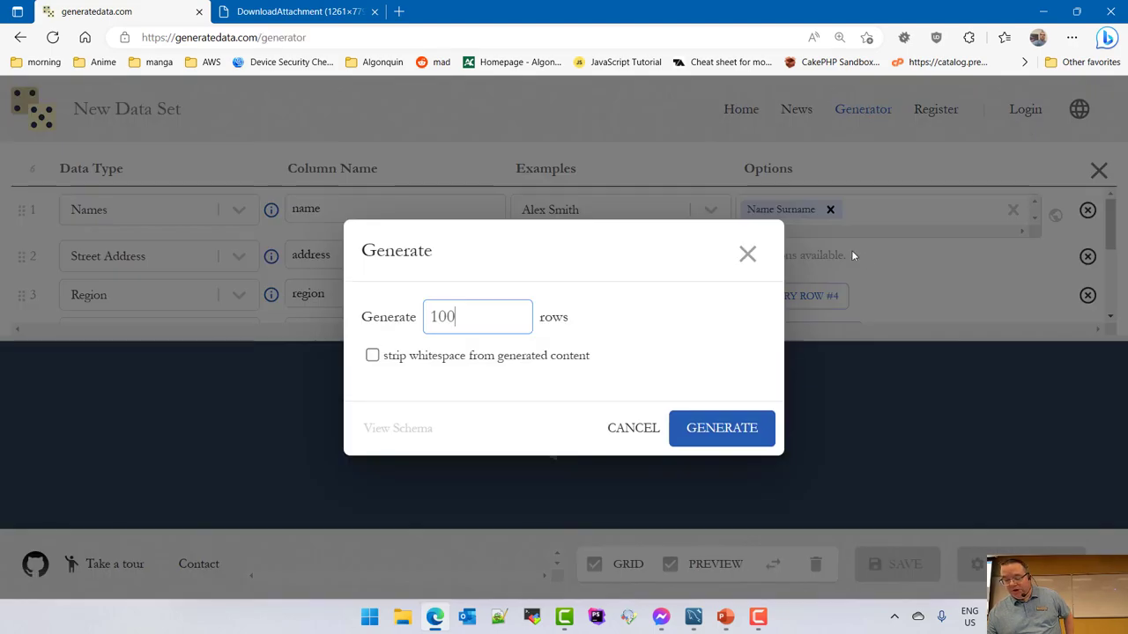
{"action": "left_click", "coordinate": [703, 430]}
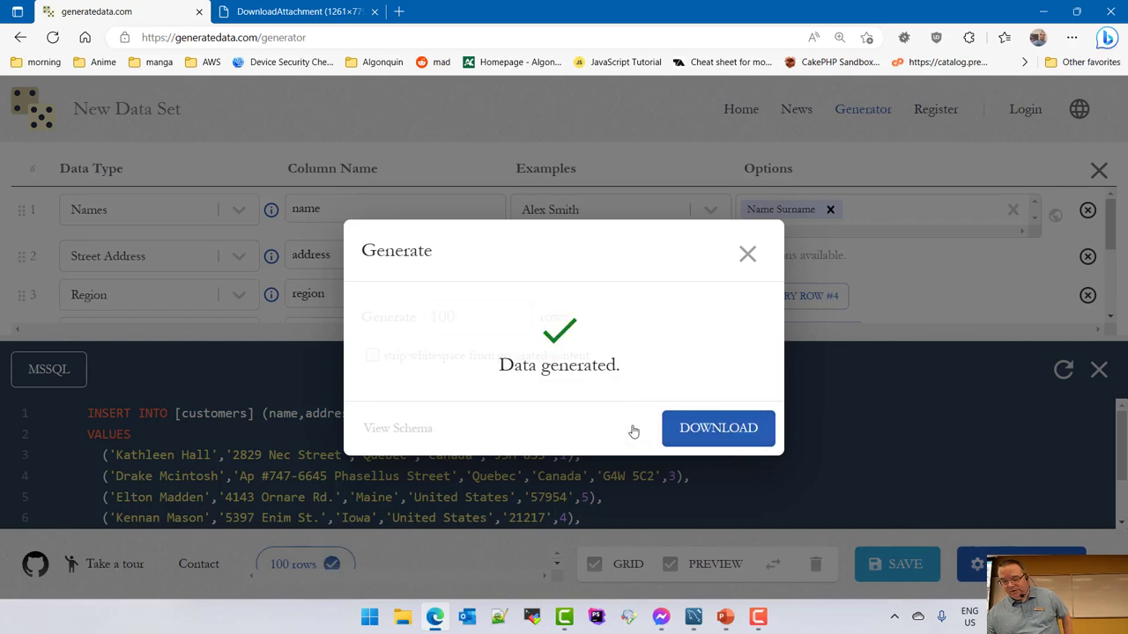
{"action": "left_click", "coordinate": [747, 254]}
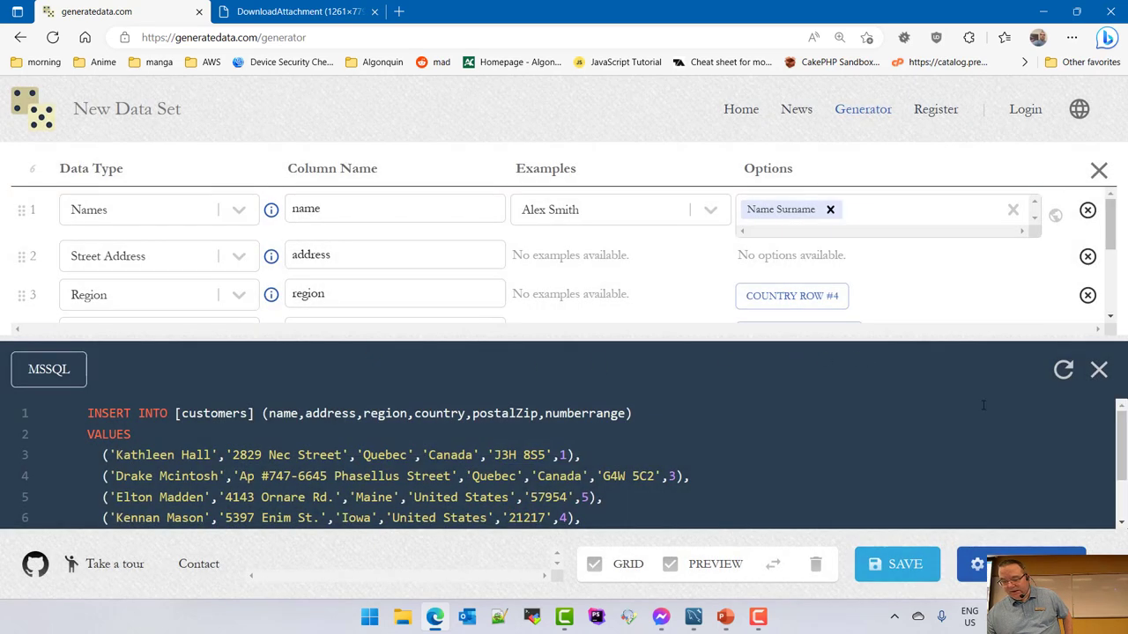
{"action": "left_click", "coordinate": [1099, 371]}
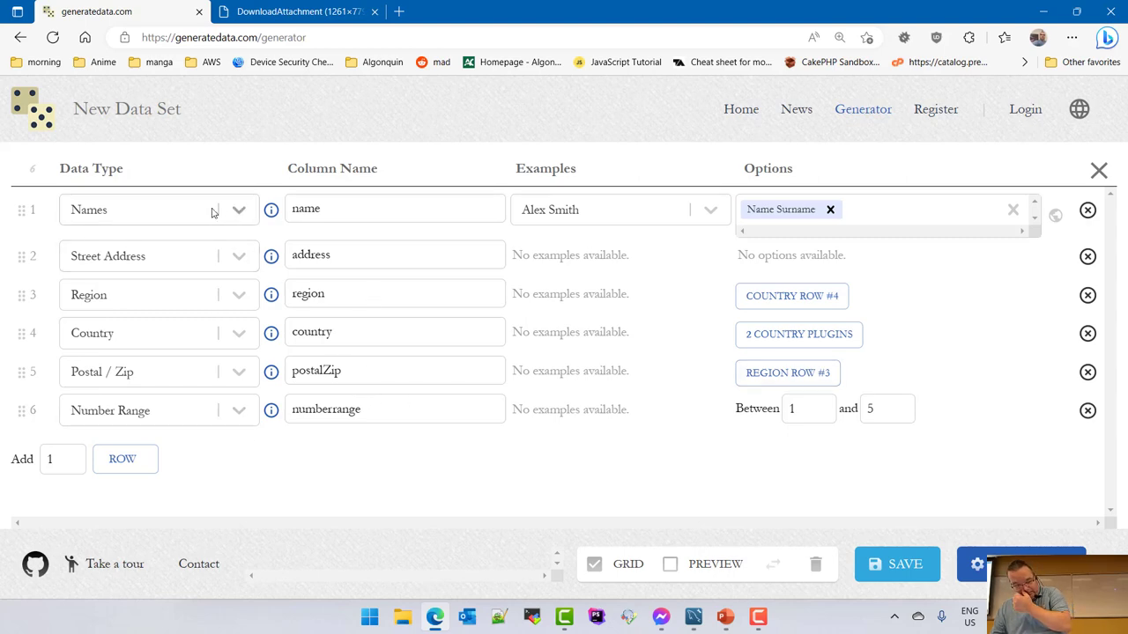
Step: Try the John Smith example format on the Names row and restore the Alex Smith format
{"action": "left_click", "coordinate": [712, 217]}
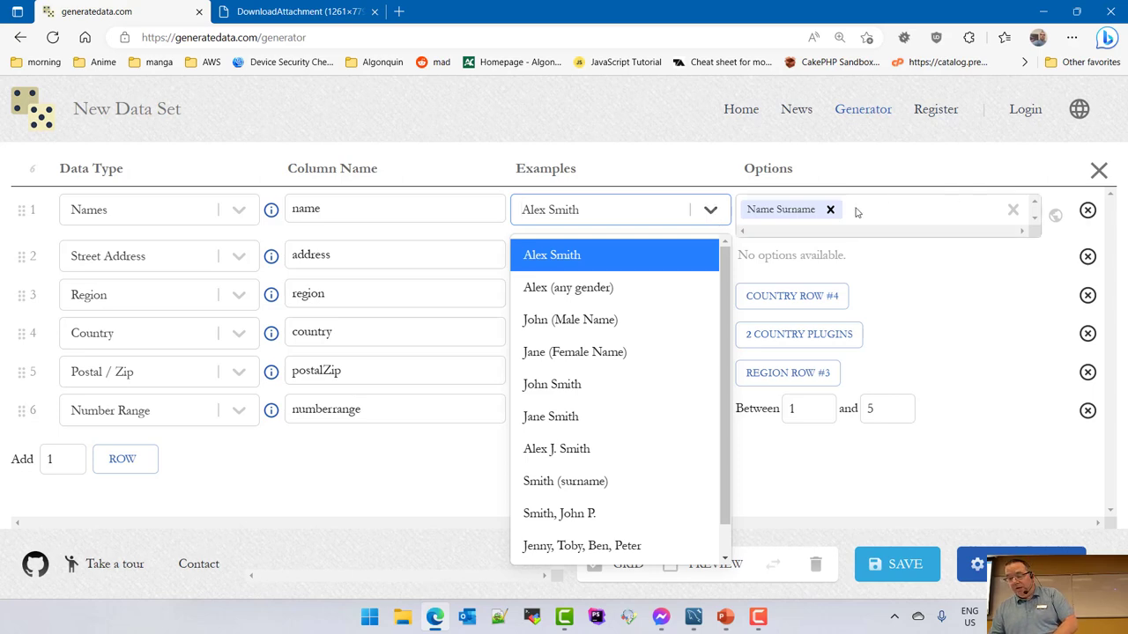
{"action": "left_click", "coordinate": [636, 384]}
{"action": "left_click", "coordinate": [712, 218]}
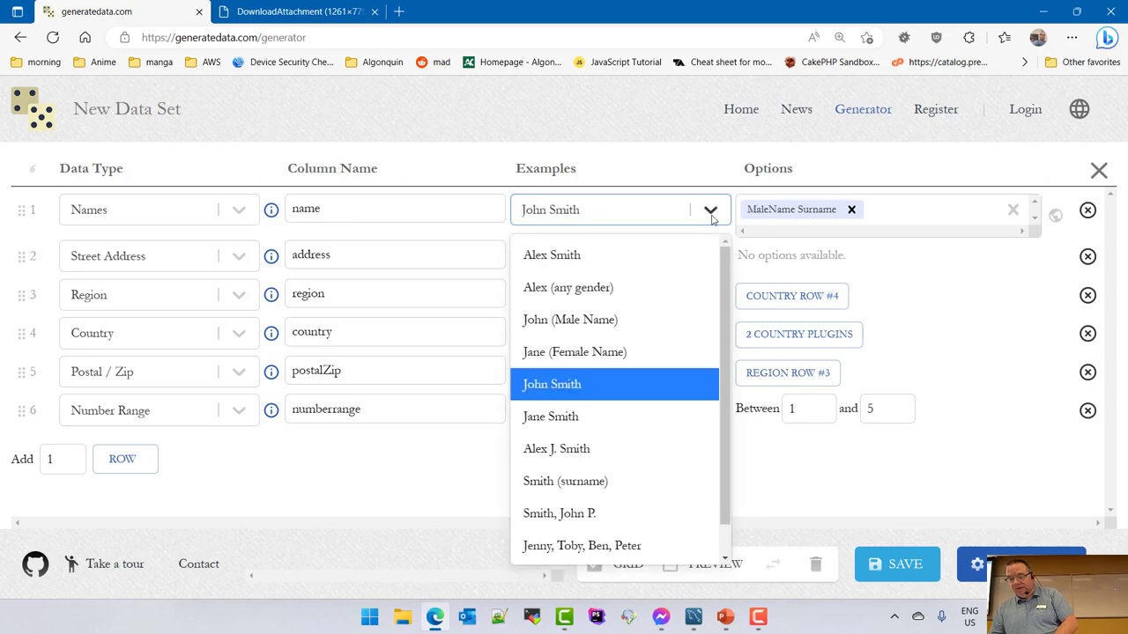
{"action": "left_click", "coordinate": [626, 261]}
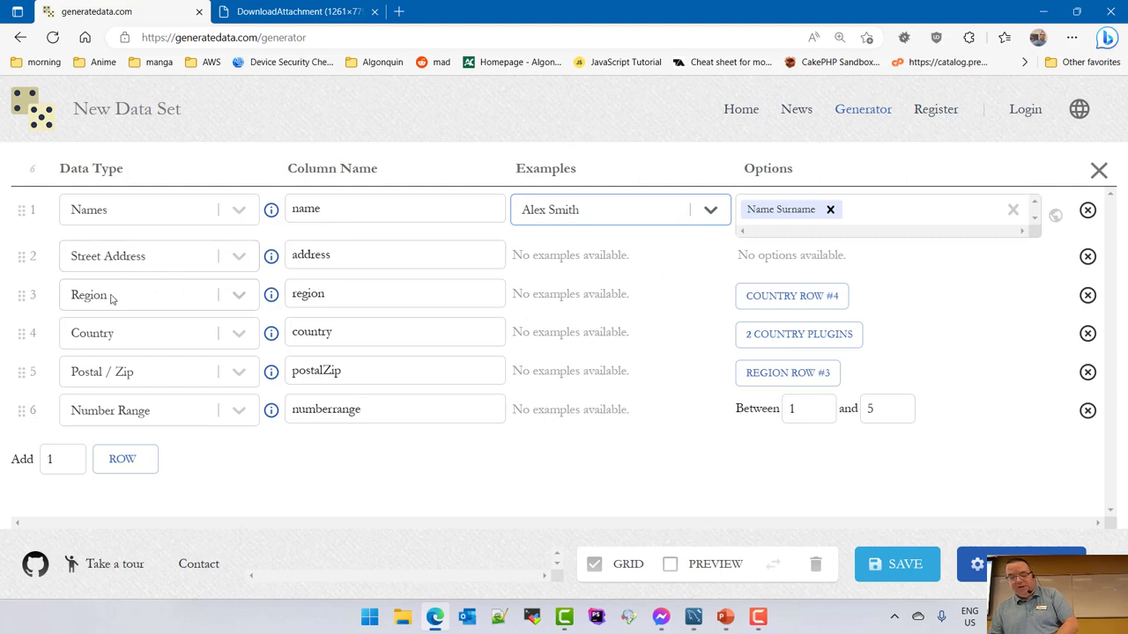
Step: Look through the data types offered for the region row and the country selection settings of the country row
{"action": "left_click", "coordinate": [245, 304]}
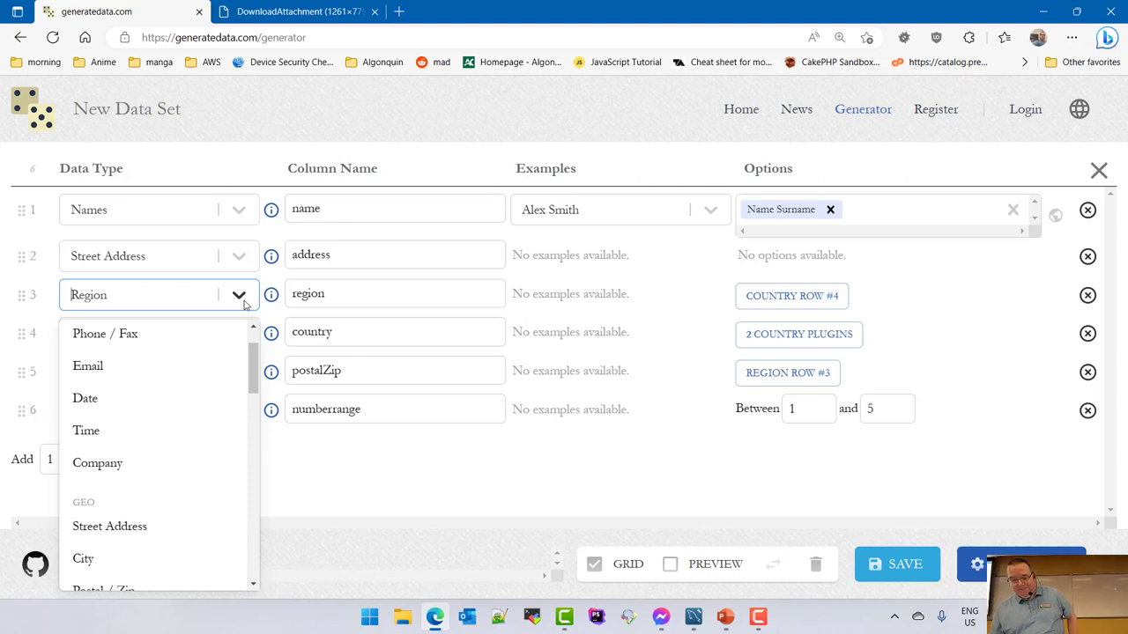
{"action": "left_click", "coordinate": [618, 294]}
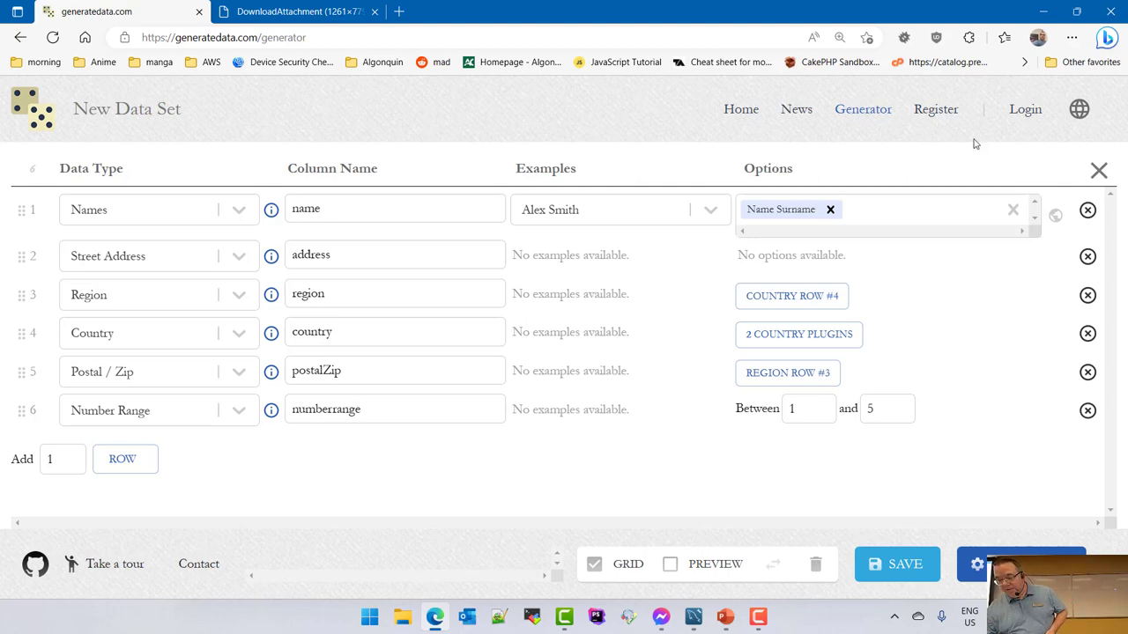
{"action": "left_click", "coordinate": [809, 334]}
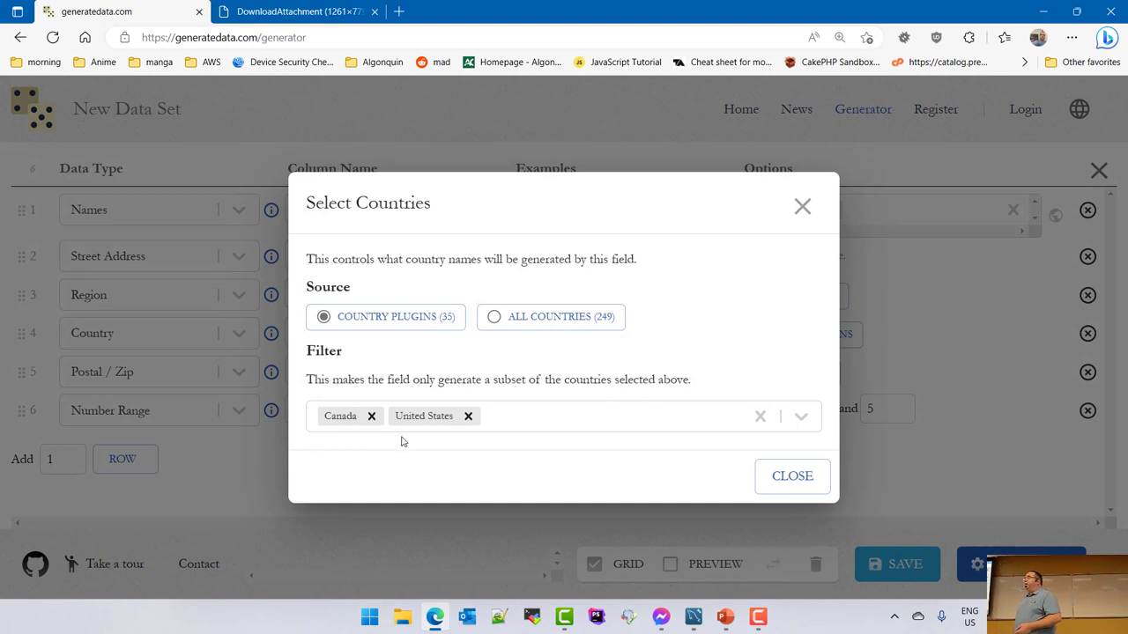
{"action": "left_click", "coordinate": [793, 477]}
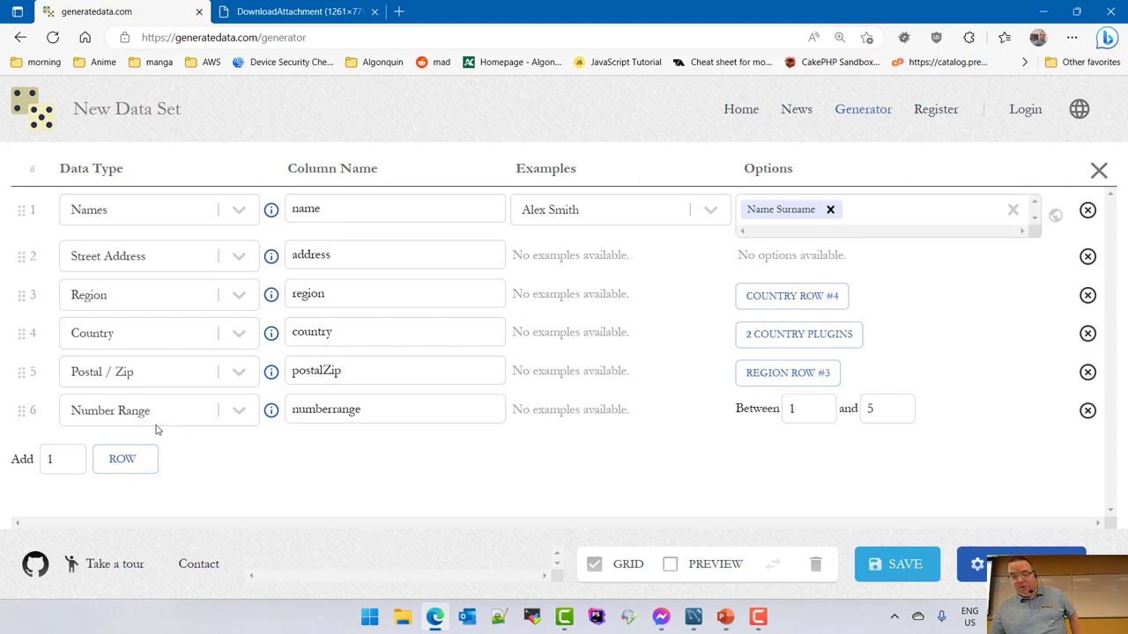
Step: Preview the generated SQL insert statements alongside the postal code and number range rows, and hide the preview
{"action": "left_click", "coordinate": [670, 563]}
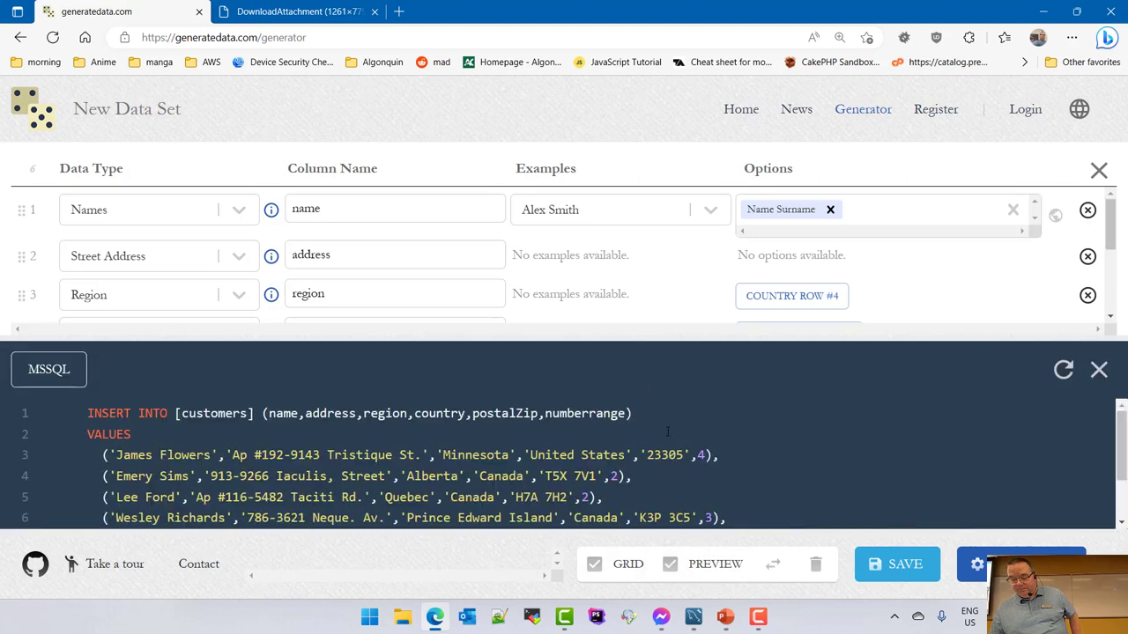
{"action": "scroll", "coordinate": [692, 306], "scroll_direction": "down", "scroll_amount": 1}
{"action": "scroll", "coordinate": [692, 306], "scroll_direction": "down", "scroll_amount": 1}
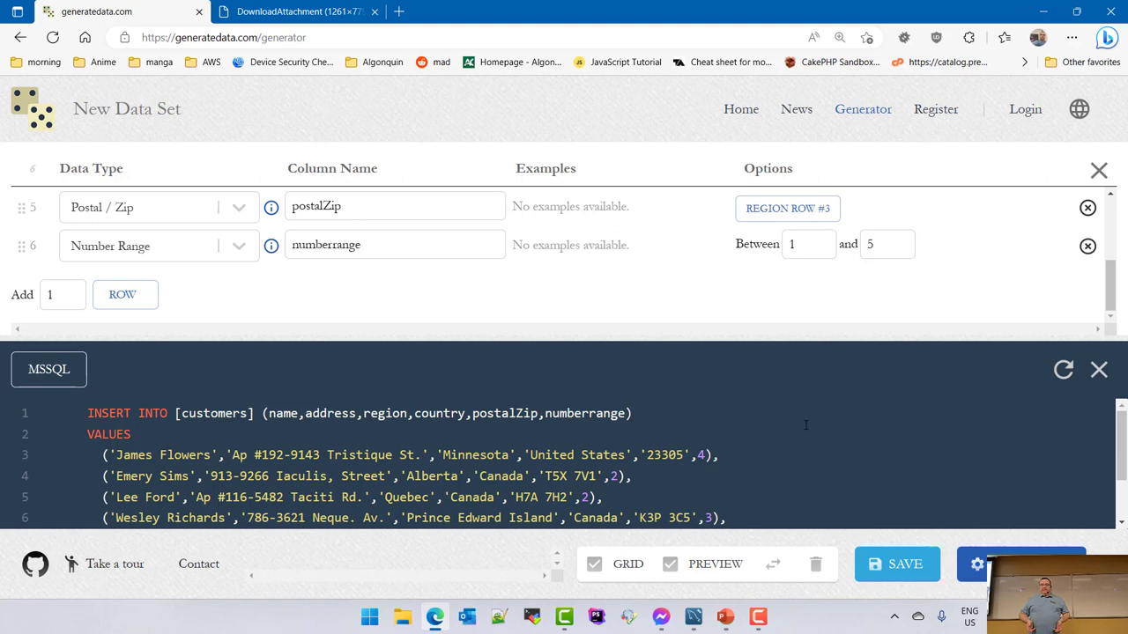
{"action": "left_click", "coordinate": [1098, 369]}
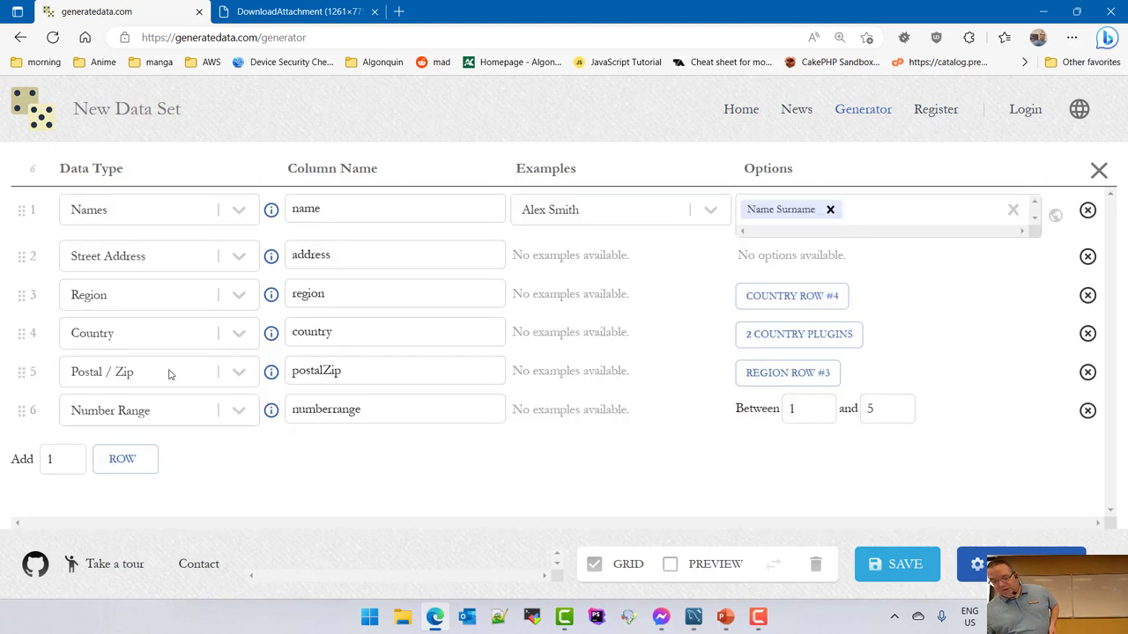
Step: Add a seventh row with the Email data type and check its source options
{"action": "left_click", "coordinate": [143, 462]}
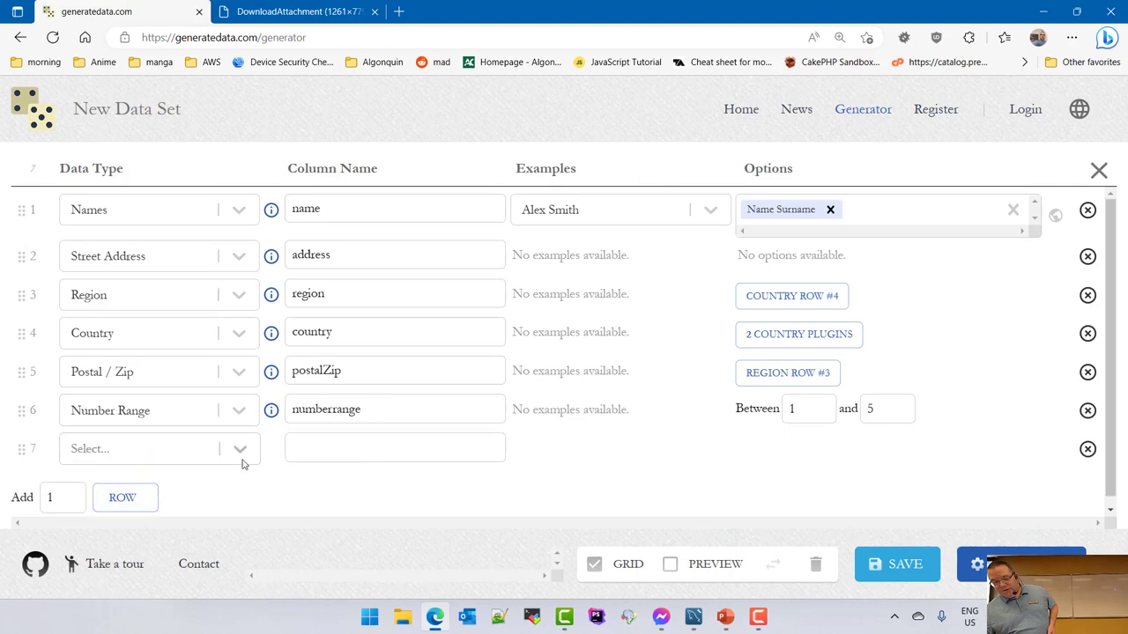
{"action": "left_click", "coordinate": [242, 459]}
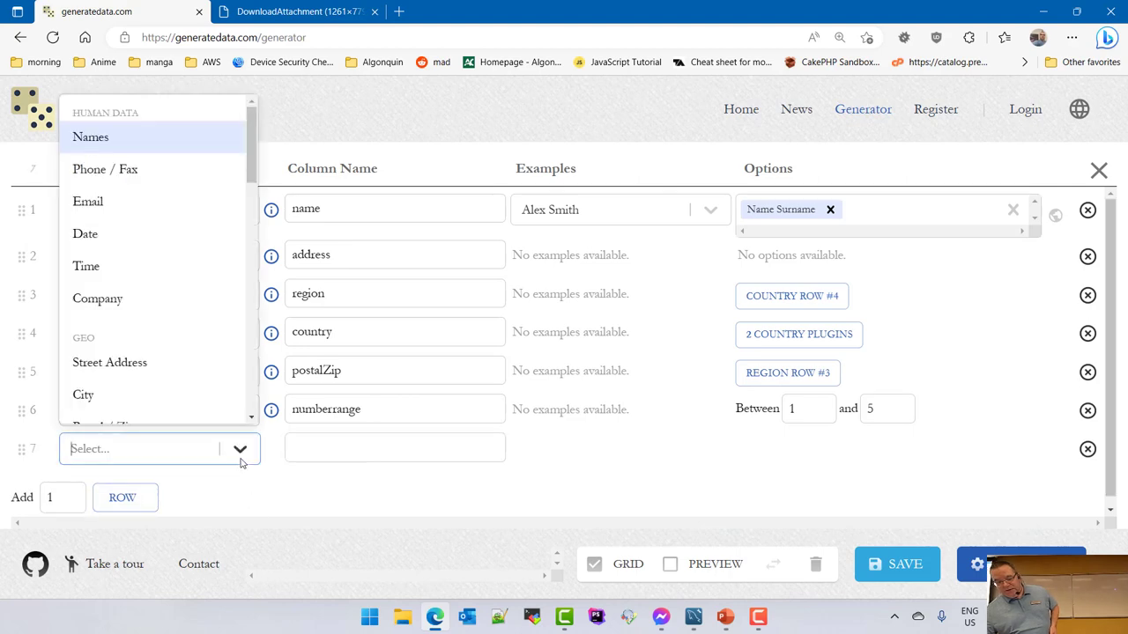
{"action": "left_click", "coordinate": [123, 202]}
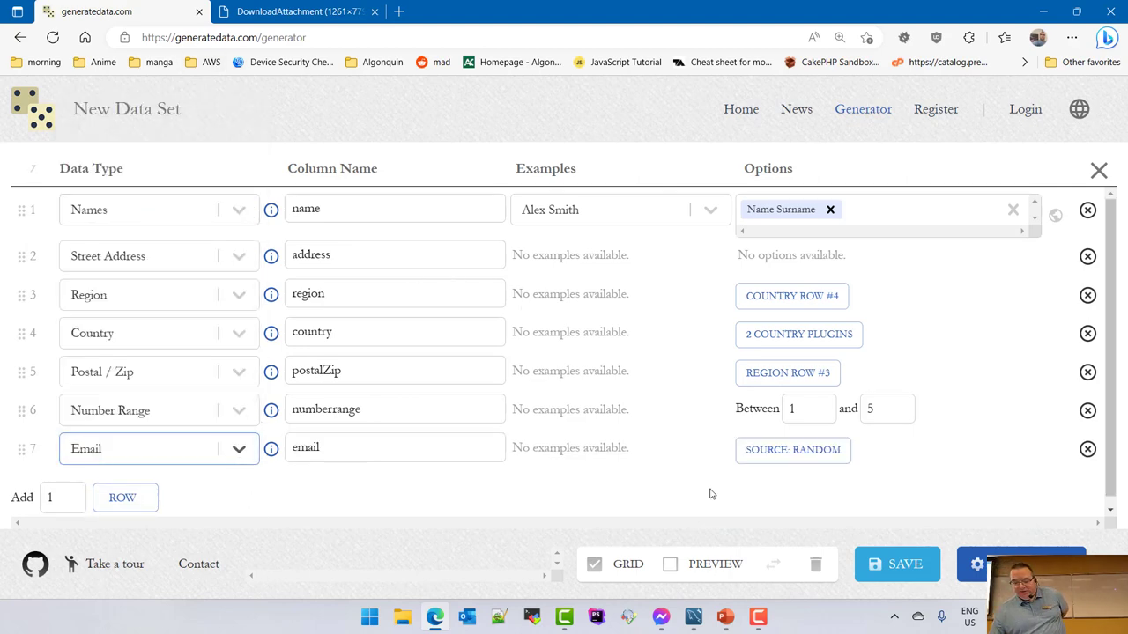
{"action": "left_click", "coordinate": [790, 449]}
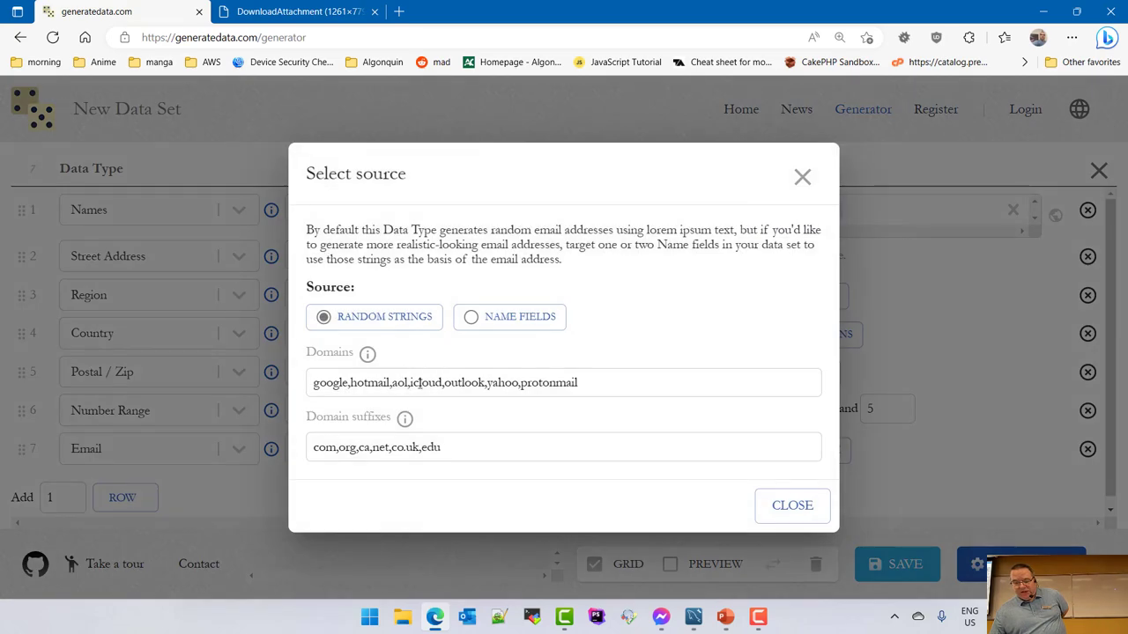
{"action": "left_click", "coordinate": [784, 509]}
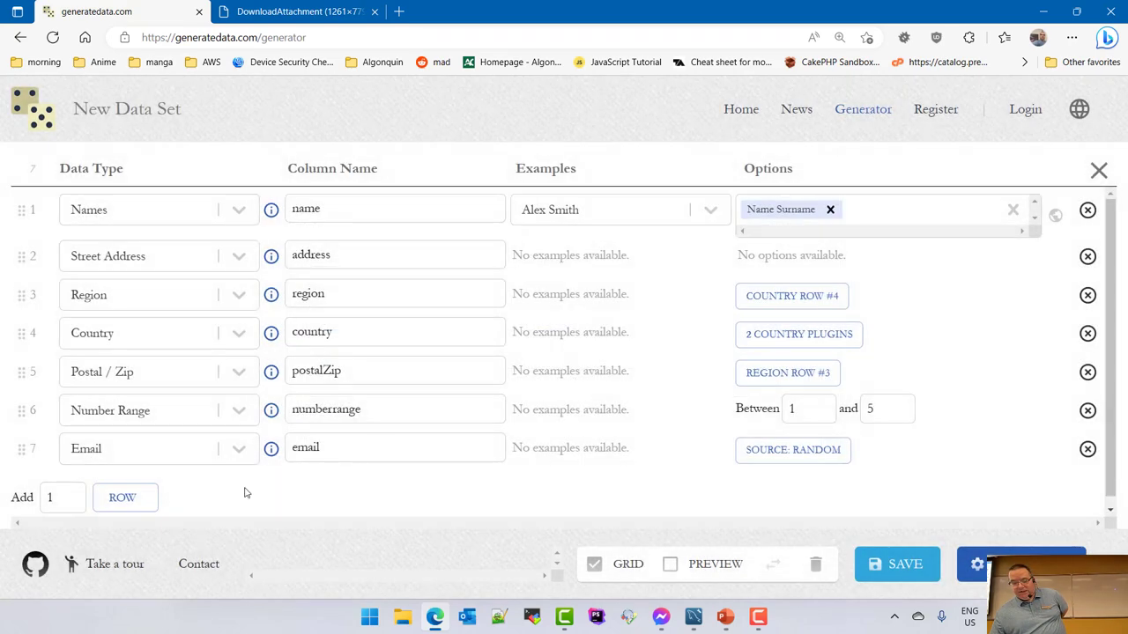
Step: Add an empty eighth row and set the email row's source to name fields, using Row #1: name
{"action": "left_click", "coordinate": [134, 506]}
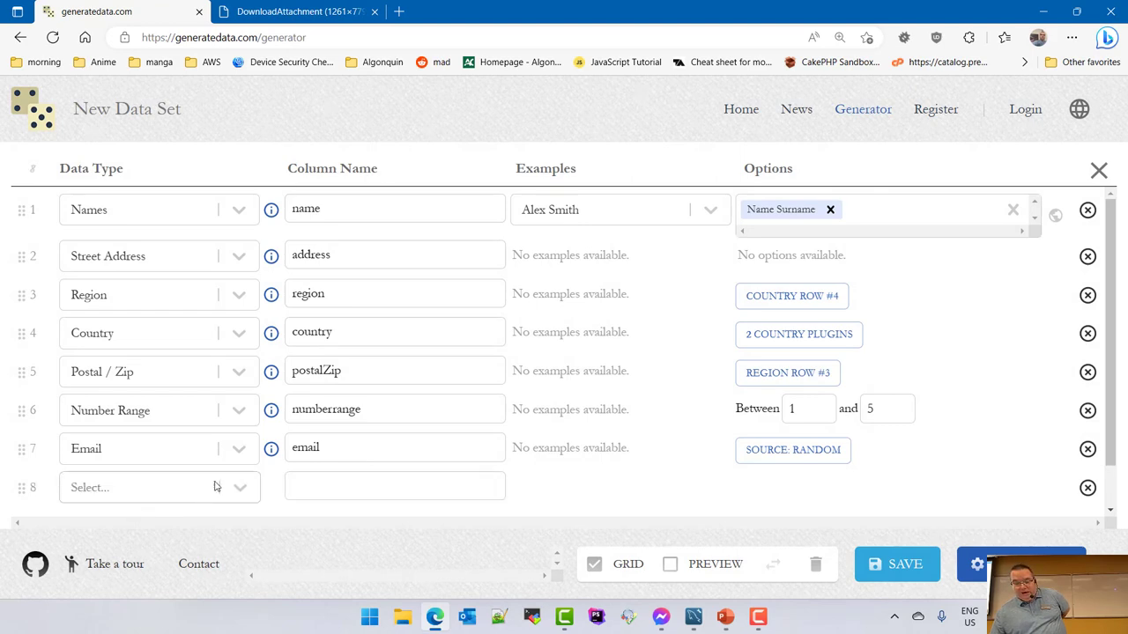
{"action": "left_click", "coordinate": [793, 450]}
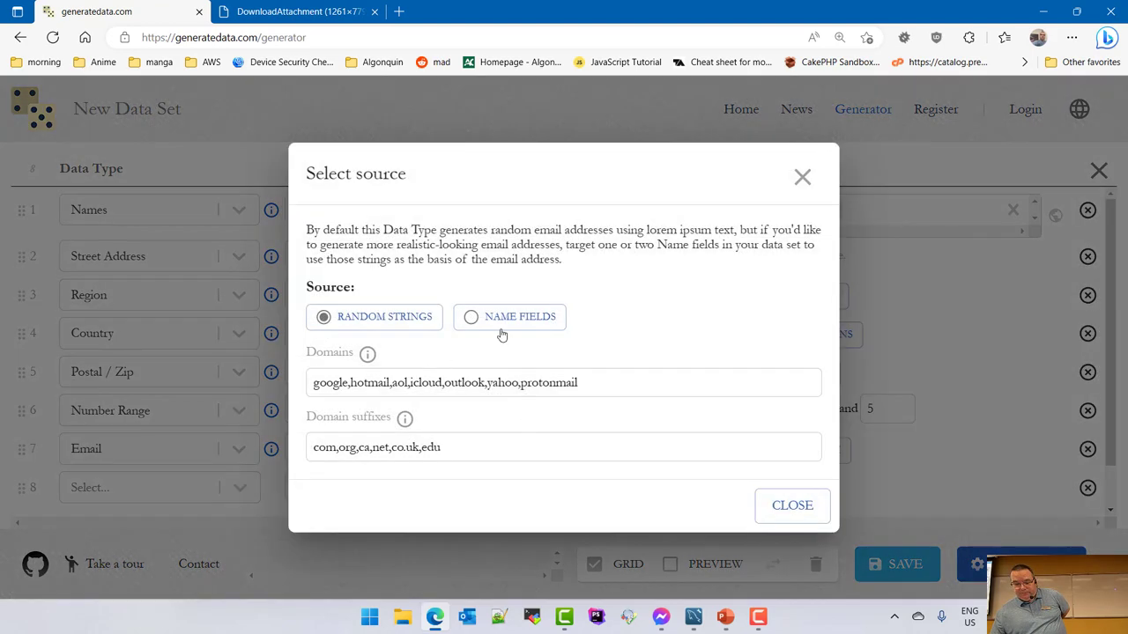
{"action": "left_click", "coordinate": [493, 319]}
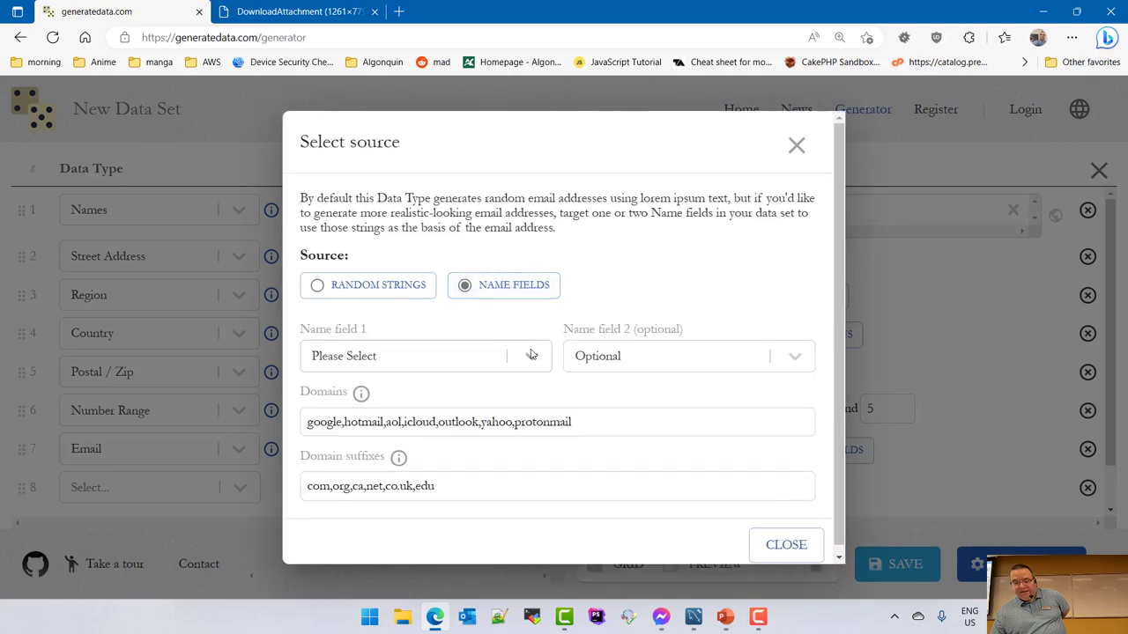
{"action": "left_click", "coordinate": [531, 355]}
{"action": "left_click", "coordinate": [362, 434]}
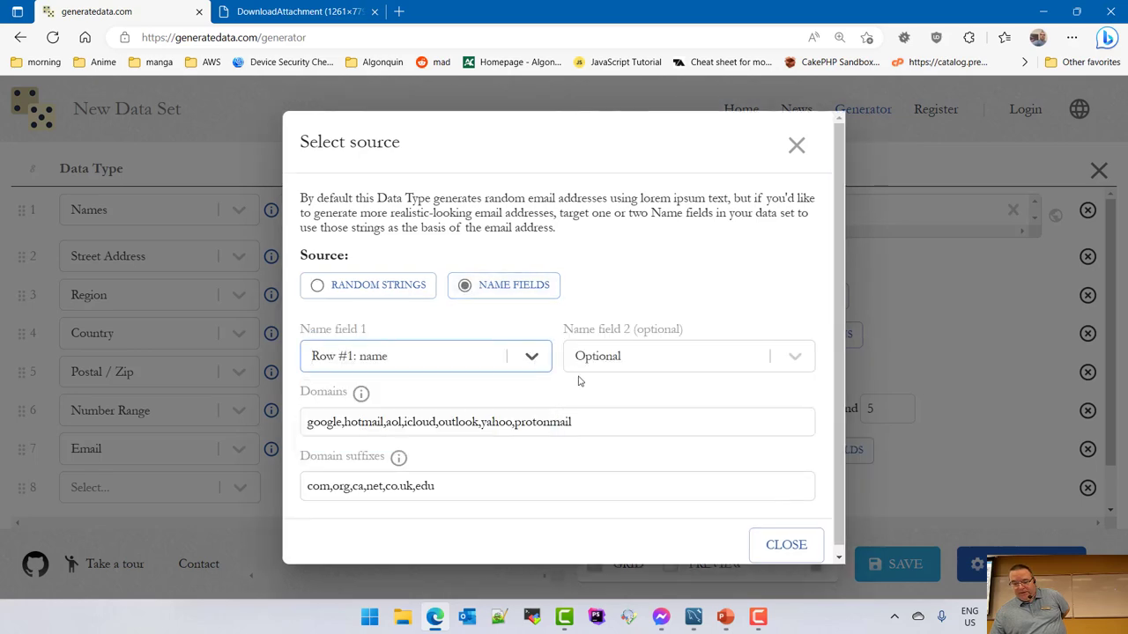
{"action": "left_click", "coordinate": [788, 544]}
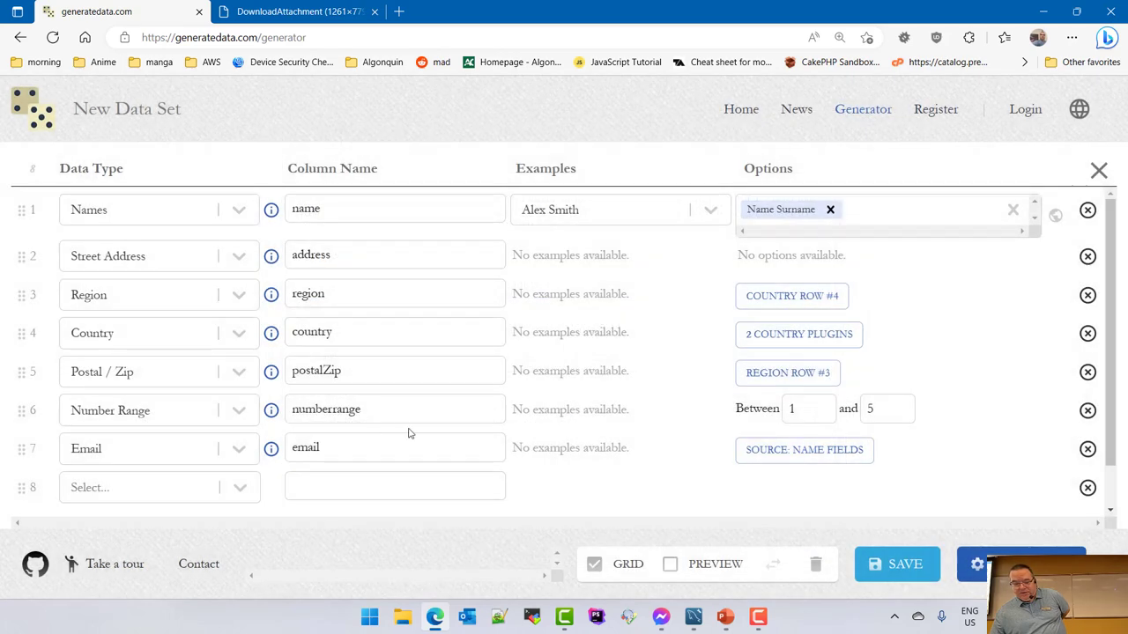
Step: Assign the Phone / Fax data type to the eighth row
{"action": "scroll", "coordinate": [408, 432], "scroll_direction": "down", "scroll_amount": 1}
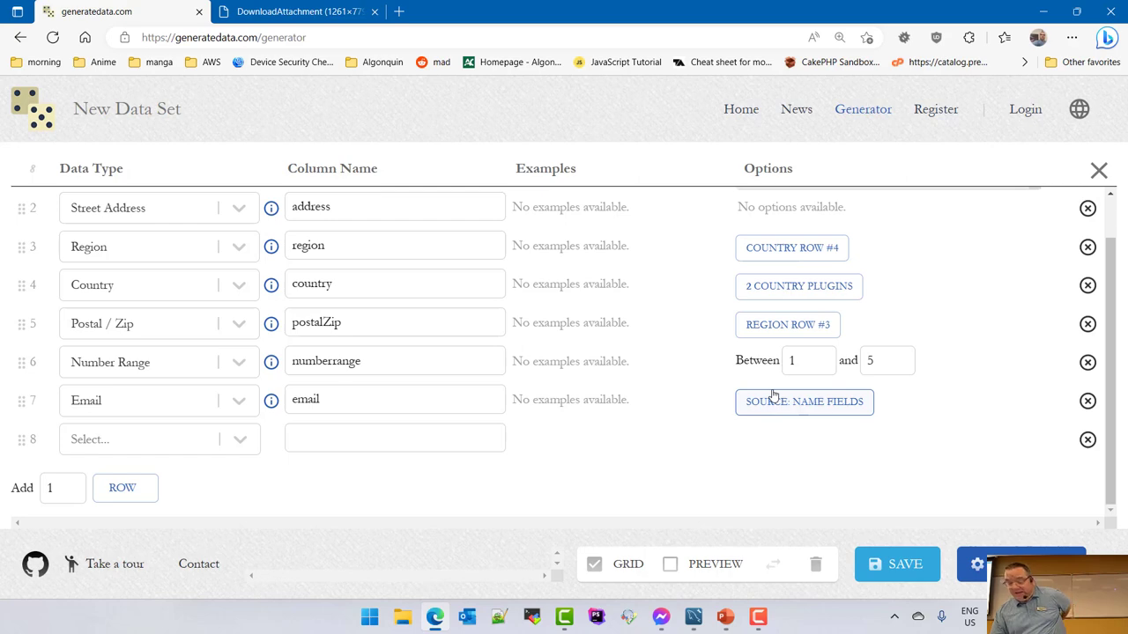
{"action": "left_click", "coordinate": [252, 443]}
{"action": "scroll", "coordinate": [200, 314], "scroll_direction": "down", "scroll_amount": 1}
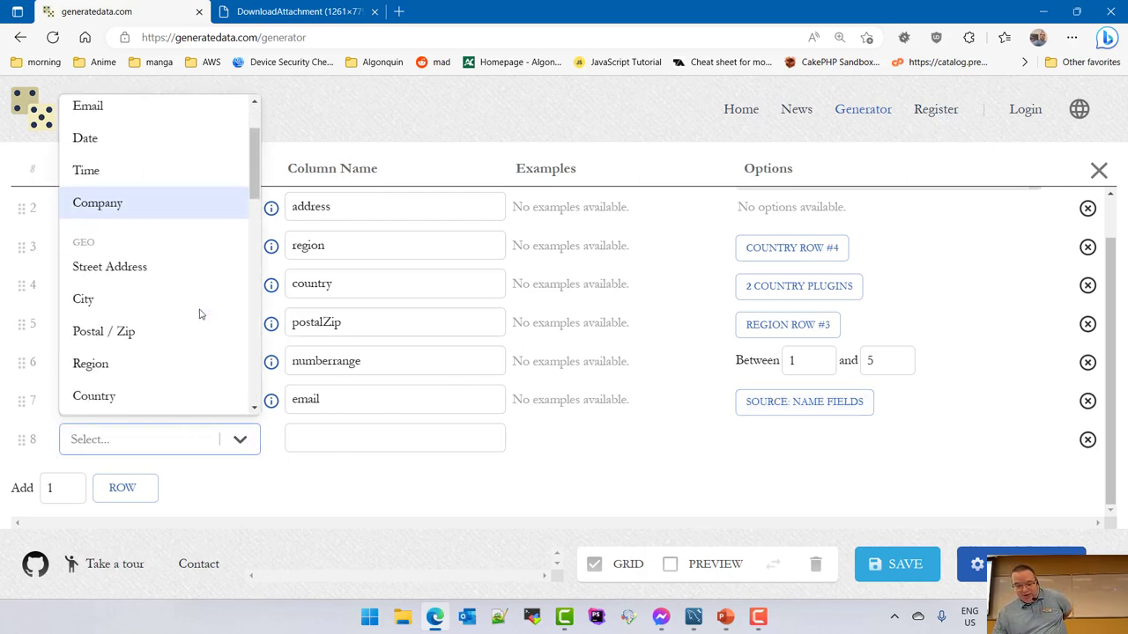
{"action": "scroll", "coordinate": [200, 313], "scroll_direction": "down", "scroll_amount": 2}
{"action": "scroll", "coordinate": [200, 314], "scroll_direction": "up", "scroll_amount": 3}
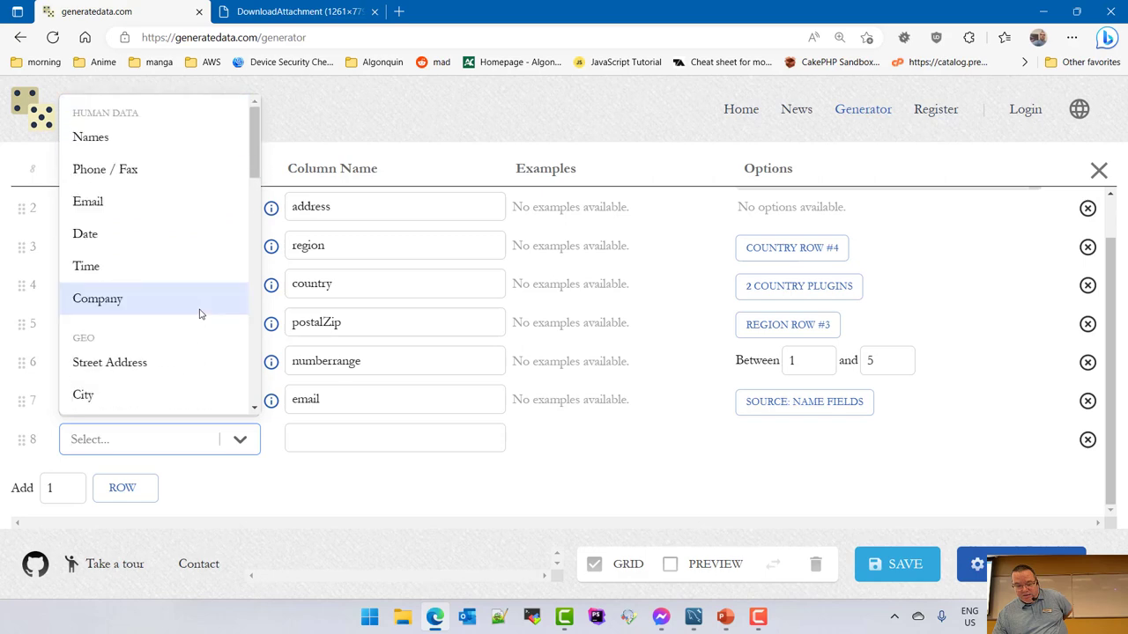
{"action": "left_click", "coordinate": [123, 170]}
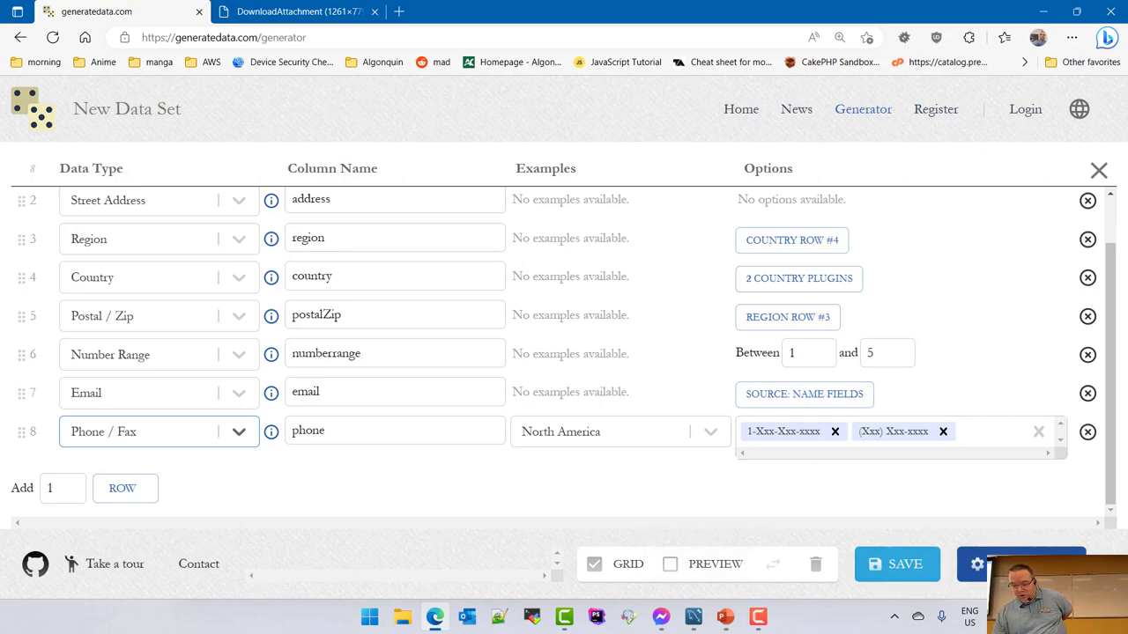
Step: Preview the insert statements with the email and phone columns, and open the SQL output settings
{"action": "left_click", "coordinate": [679, 565]}
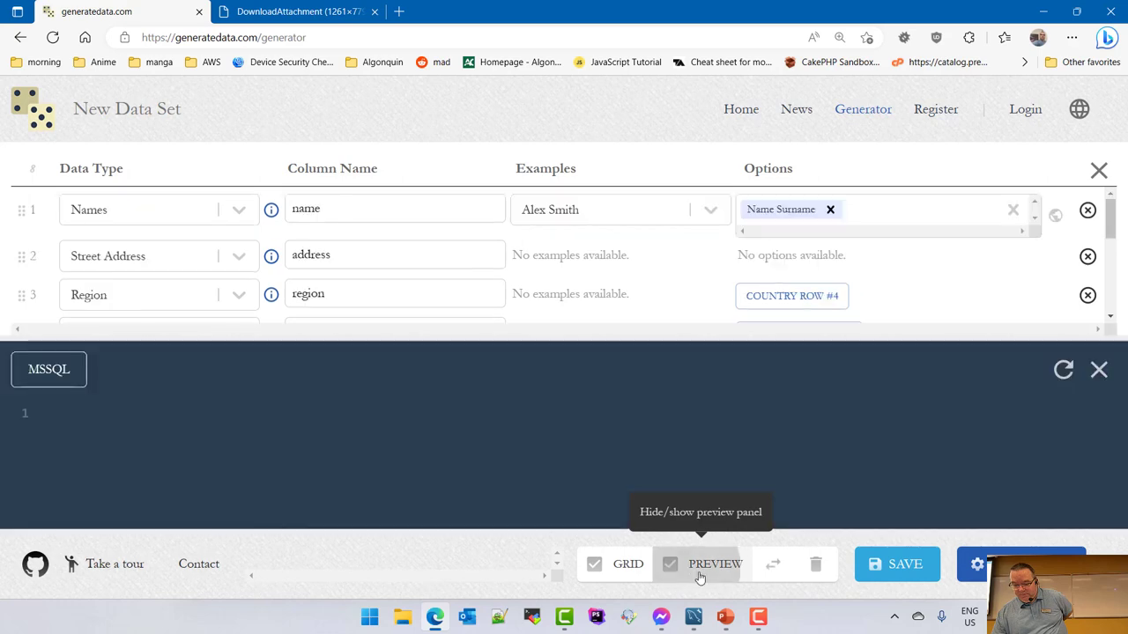
{"action": "scroll", "coordinate": [647, 457], "scroll_direction": "down", "scroll_amount": 1}
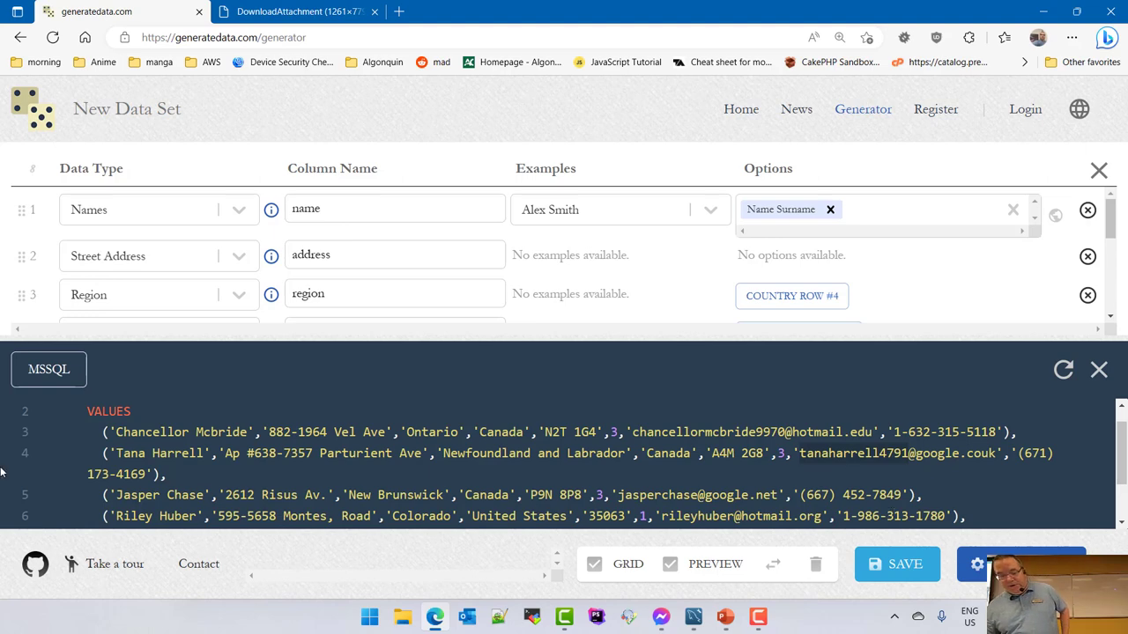
{"action": "left_click", "coordinate": [79, 379]}
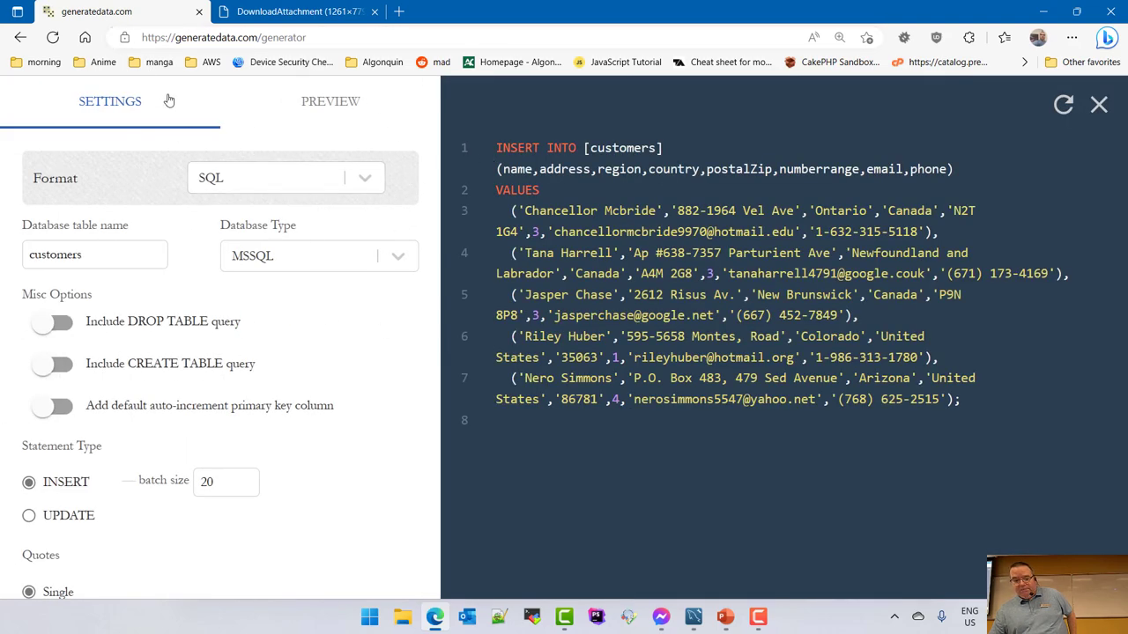
Step: Preview the generated data in the HTML and C# output formats
{"action": "left_click", "coordinate": [379, 188]}
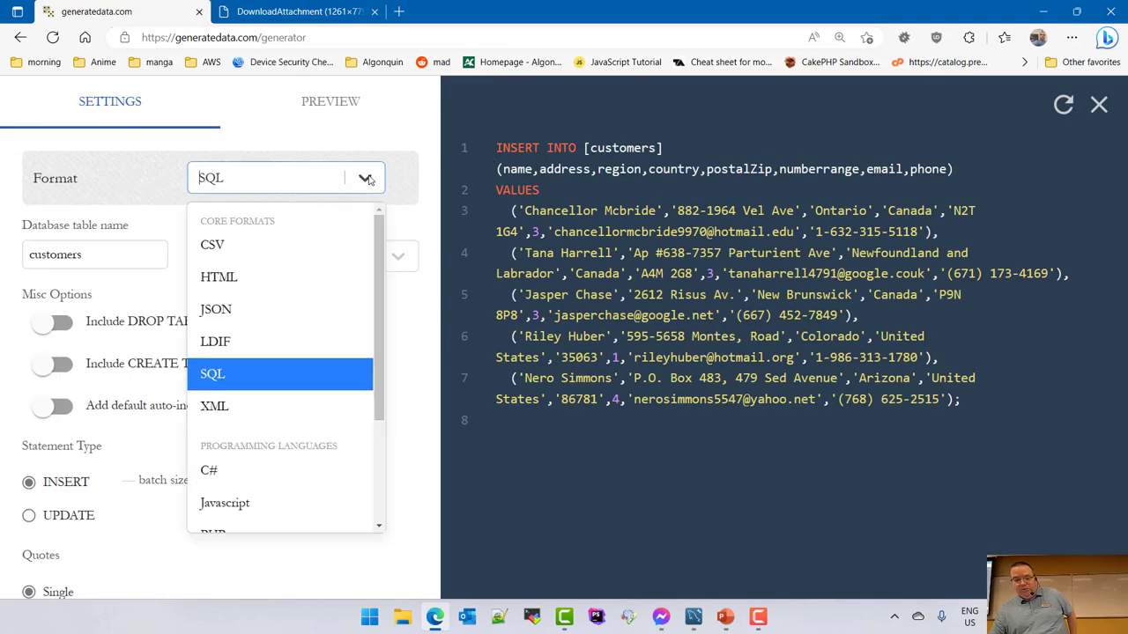
{"action": "left_click", "coordinate": [281, 278]}
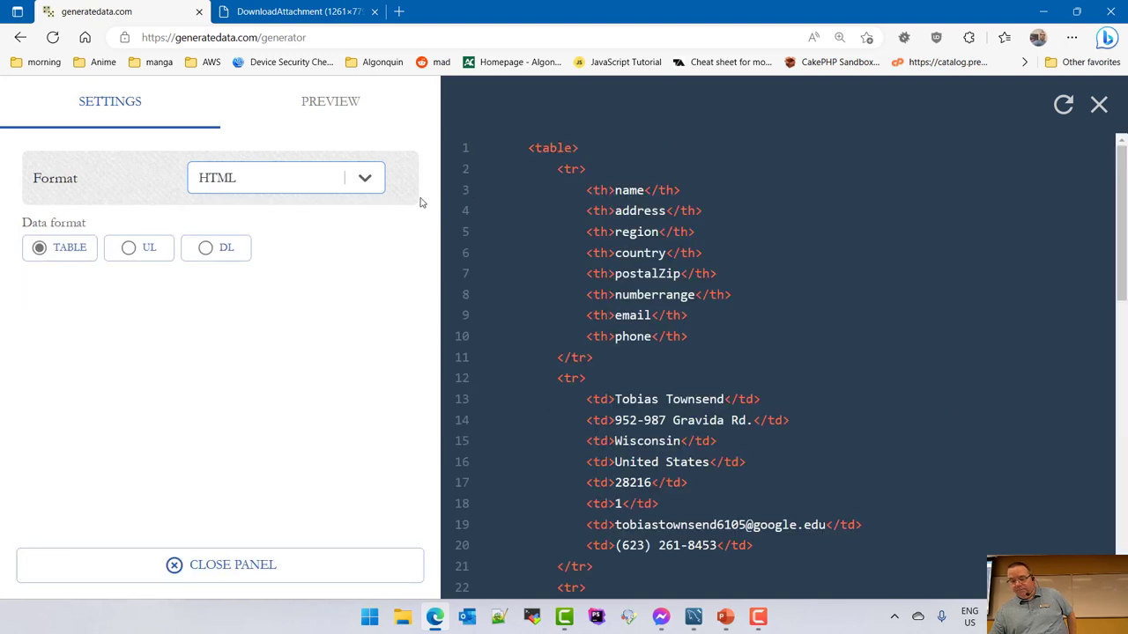
{"action": "left_click", "coordinate": [363, 178]}
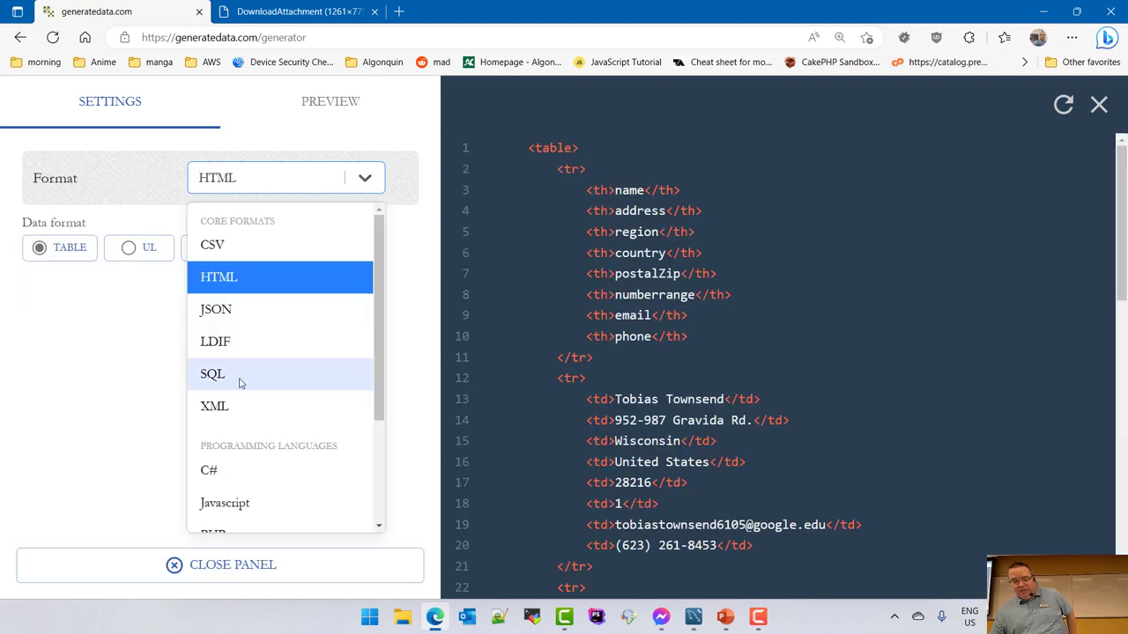
{"action": "scroll", "coordinate": [272, 486], "scroll_direction": "down", "scroll_amount": 1}
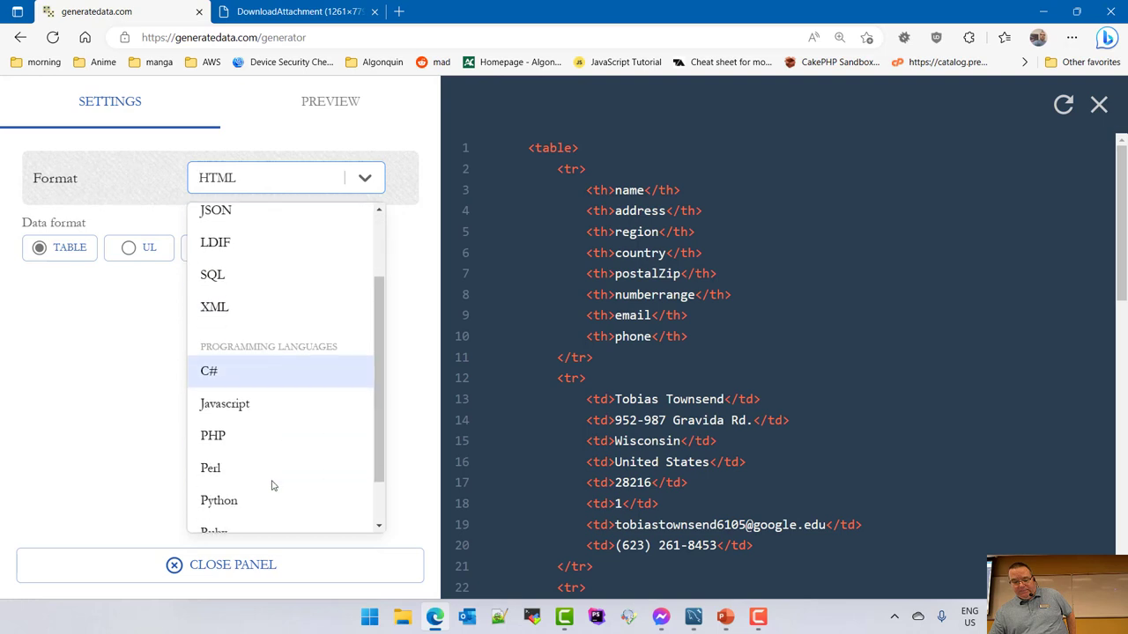
{"action": "scroll", "coordinate": [271, 485], "scroll_direction": "down", "scroll_amount": 1}
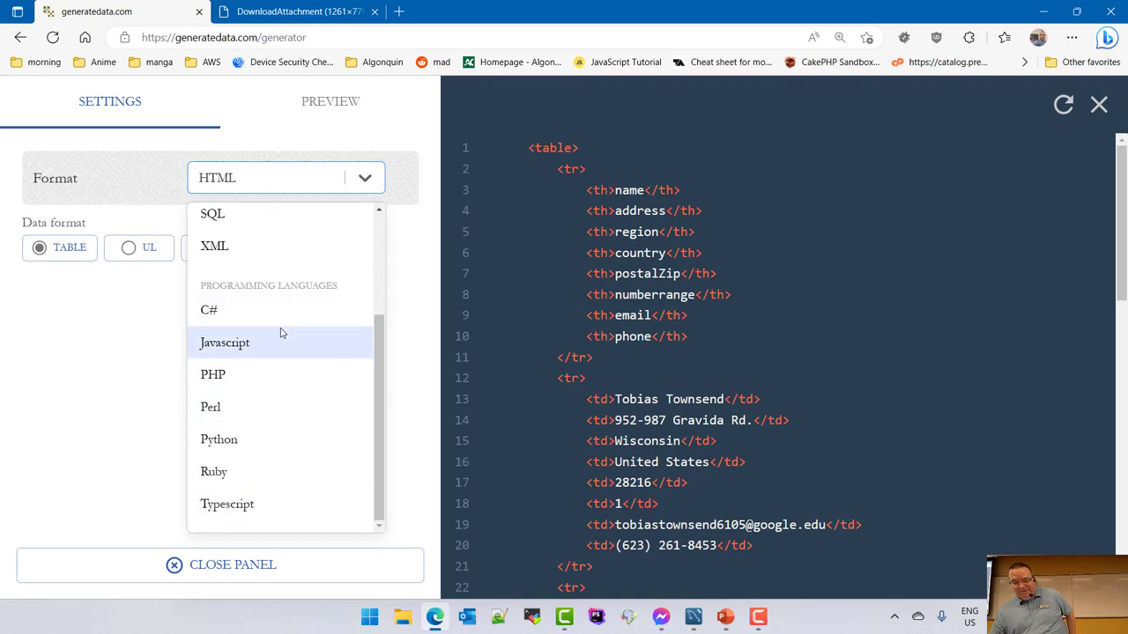
{"action": "left_click", "coordinate": [229, 312]}
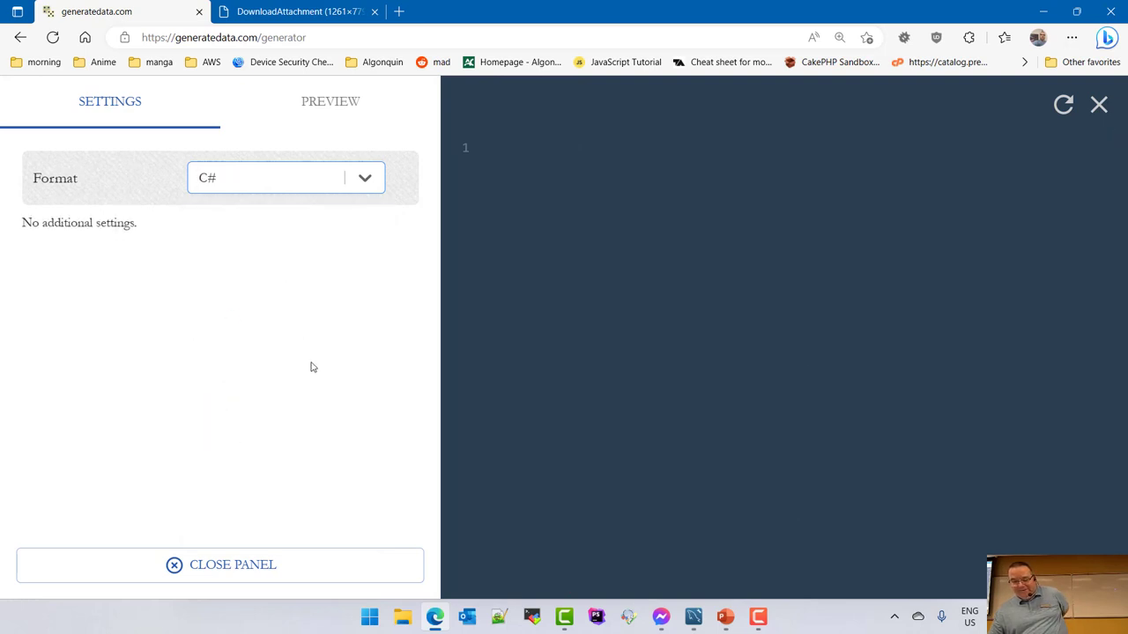
Step: Preview the generated data in PHP format and return the output format to SQL
{"action": "left_click", "coordinate": [366, 179]}
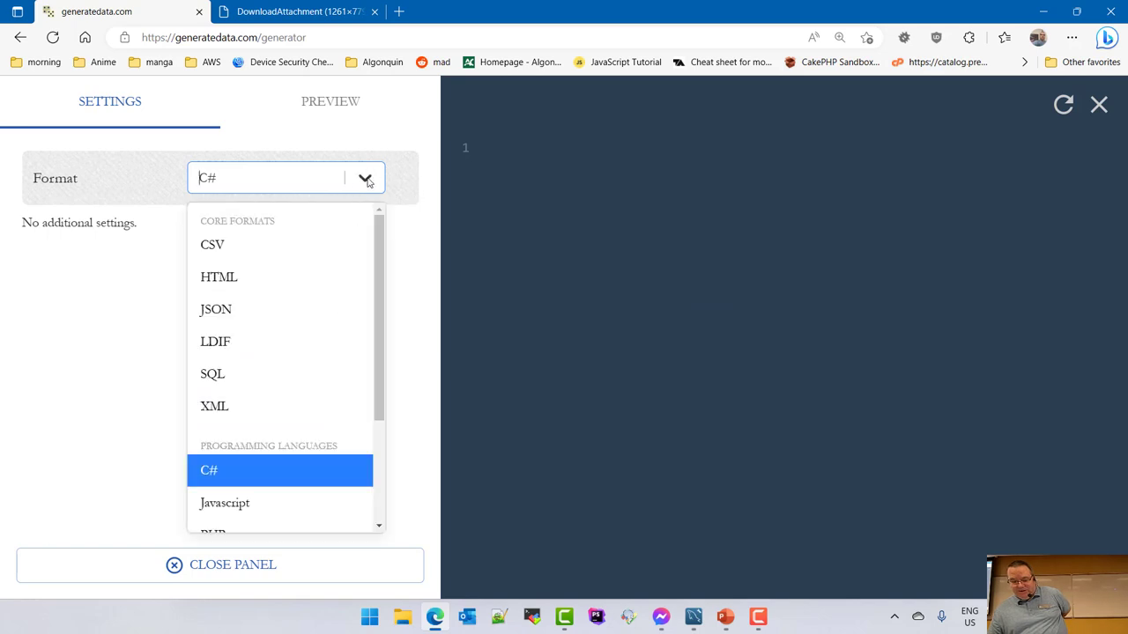
{"action": "scroll", "coordinate": [285, 503], "scroll_direction": "down", "scroll_amount": 2}
{"action": "left_click", "coordinate": [235, 370]}
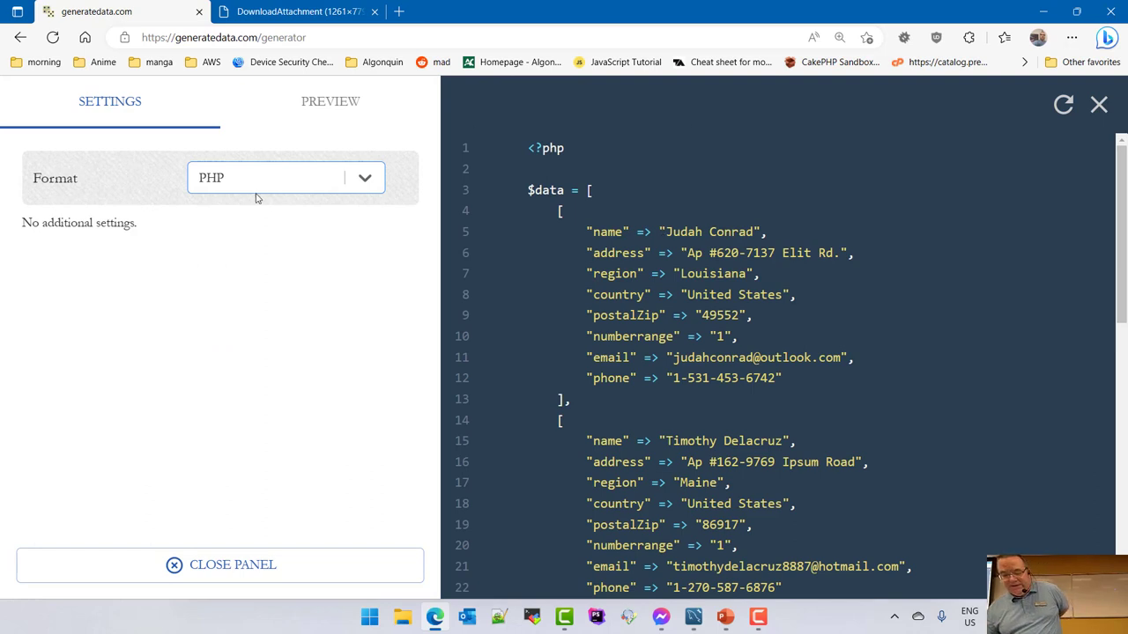
{"action": "left_click", "coordinate": [374, 180]}
{"action": "scroll", "coordinate": [273, 274], "scroll_direction": "up", "scroll_amount": 1}
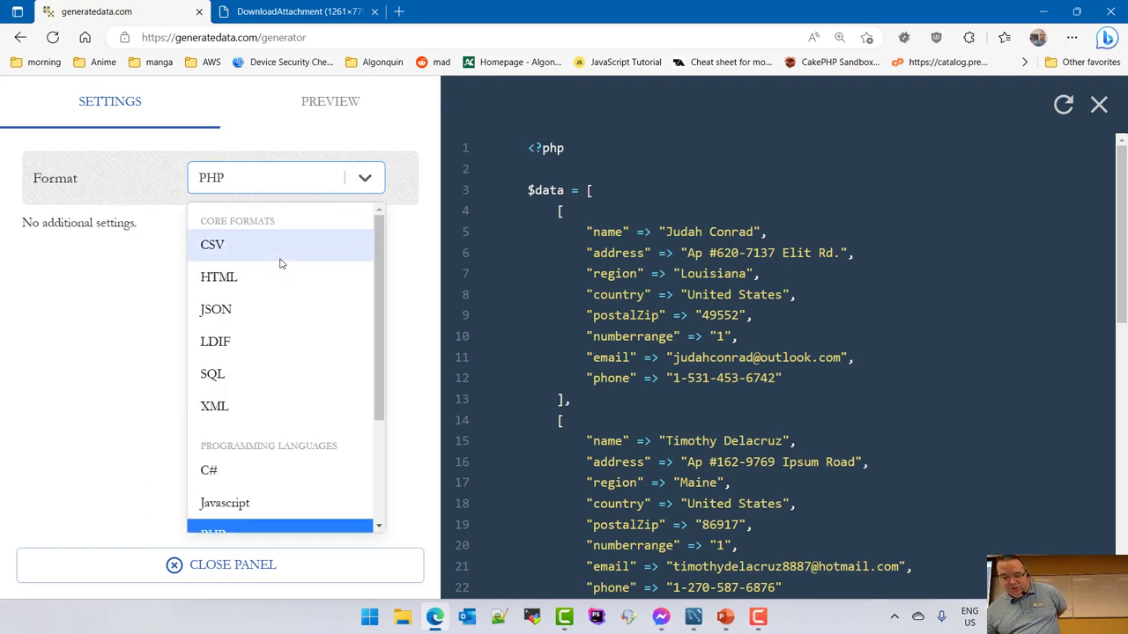
{"action": "left_click", "coordinate": [297, 375]}
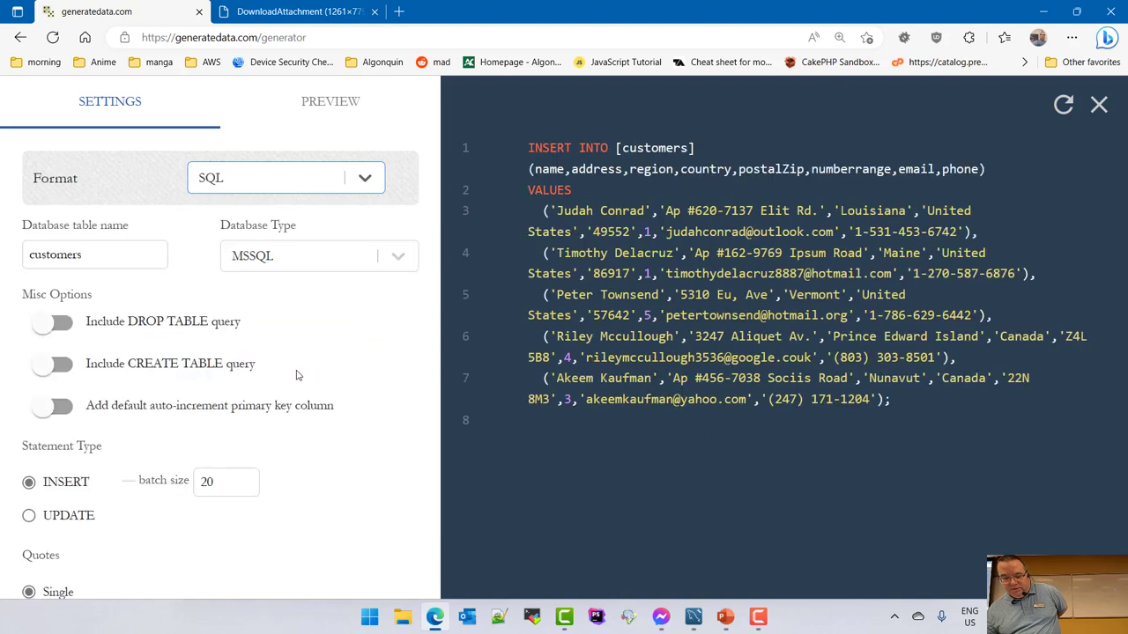
Step: Set the SQL output's database type to MySQL
{"action": "left_click", "coordinate": [405, 262]}
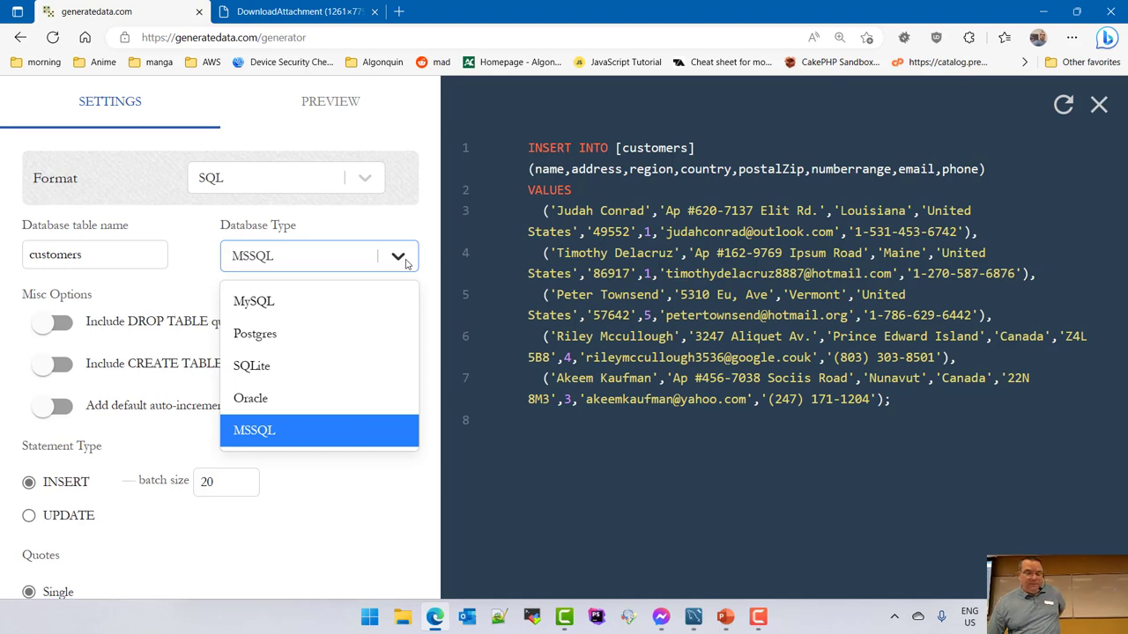
{"action": "left_click", "coordinate": [310, 266]}
{"action": "left_click", "coordinate": [310, 266]}
{"action": "left_click", "coordinate": [272, 300]}
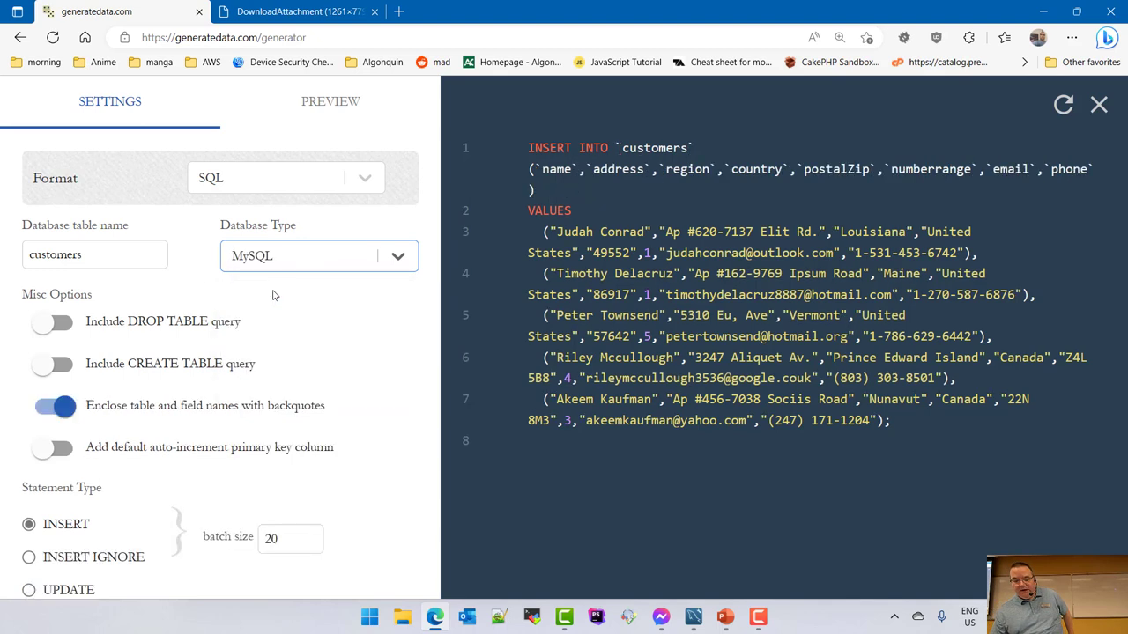
Step: Compare the insert statements for the Postgres and SQLite database types, and return to MySQL
{"action": "left_click", "coordinate": [290, 266]}
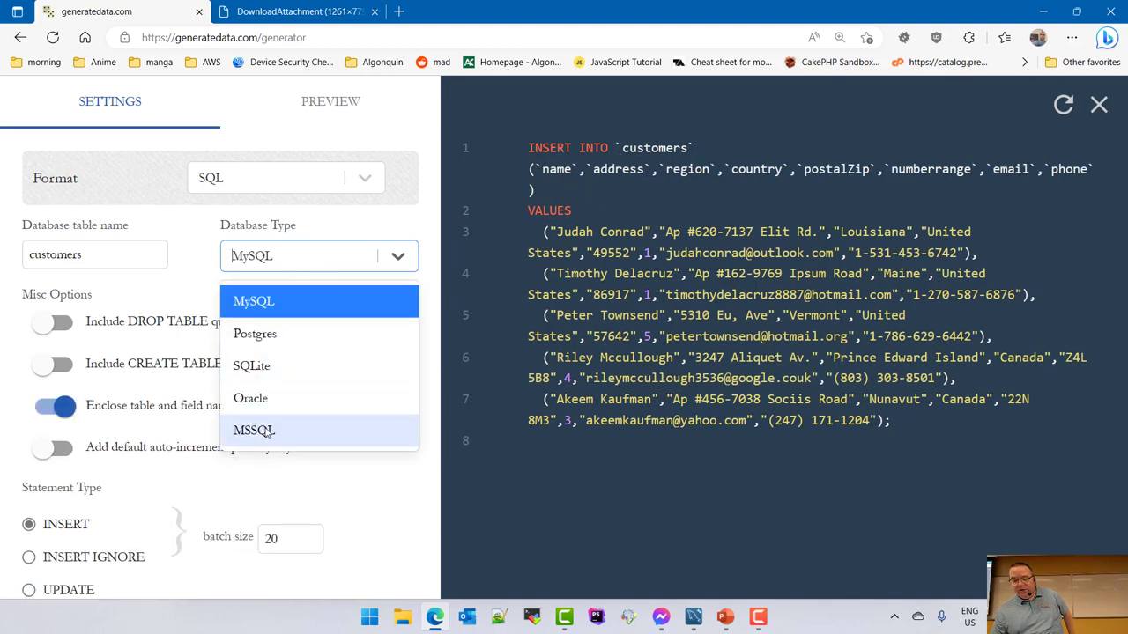
{"action": "left_click", "coordinate": [304, 342]}
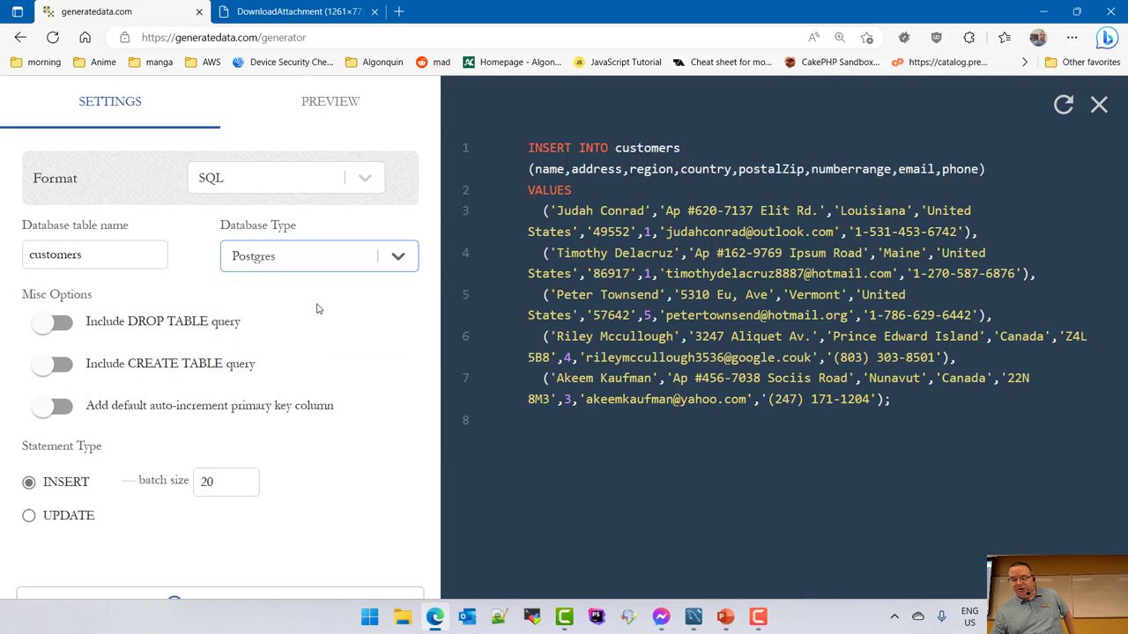
{"action": "left_click", "coordinate": [324, 252]}
{"action": "left_click", "coordinate": [285, 360]}
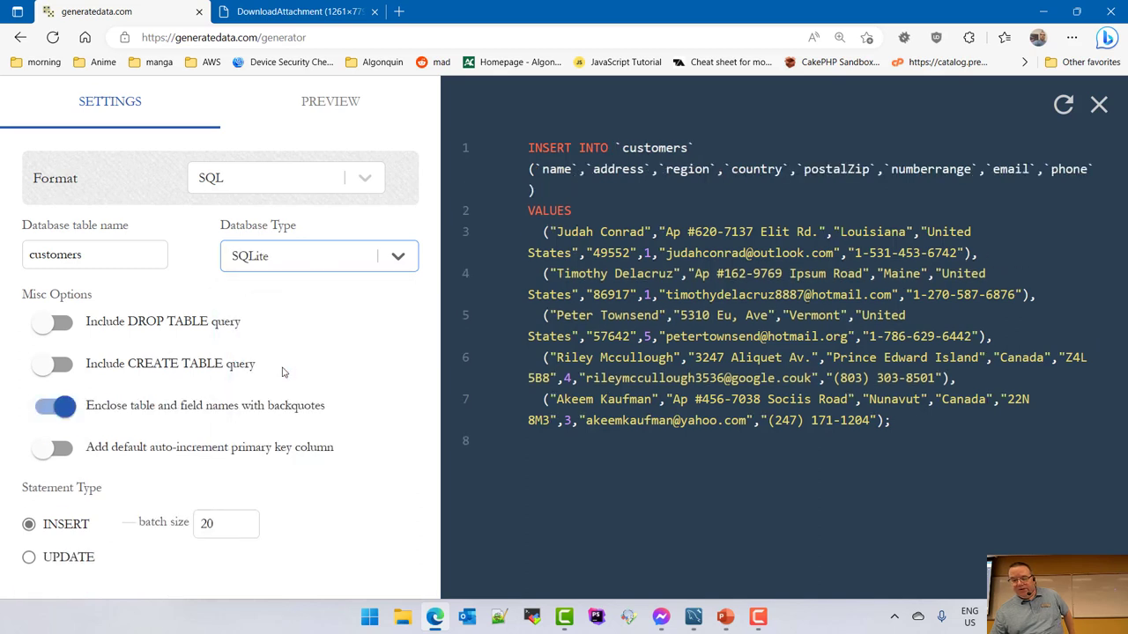
{"action": "left_click", "coordinate": [323, 265]}
{"action": "left_click", "coordinate": [388, 297]}
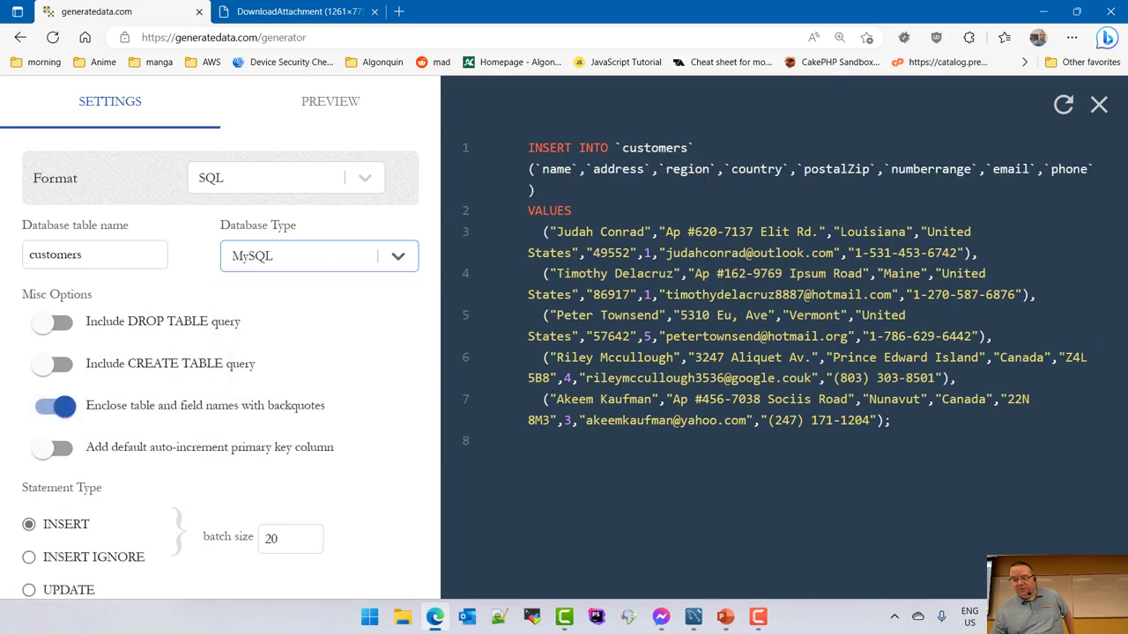
Step: Review the database table name and remaining MySQL output options, and close the output settings
{"action": "left_click_drag", "start_coordinate": [127, 259], "coordinate": [24, 258]}
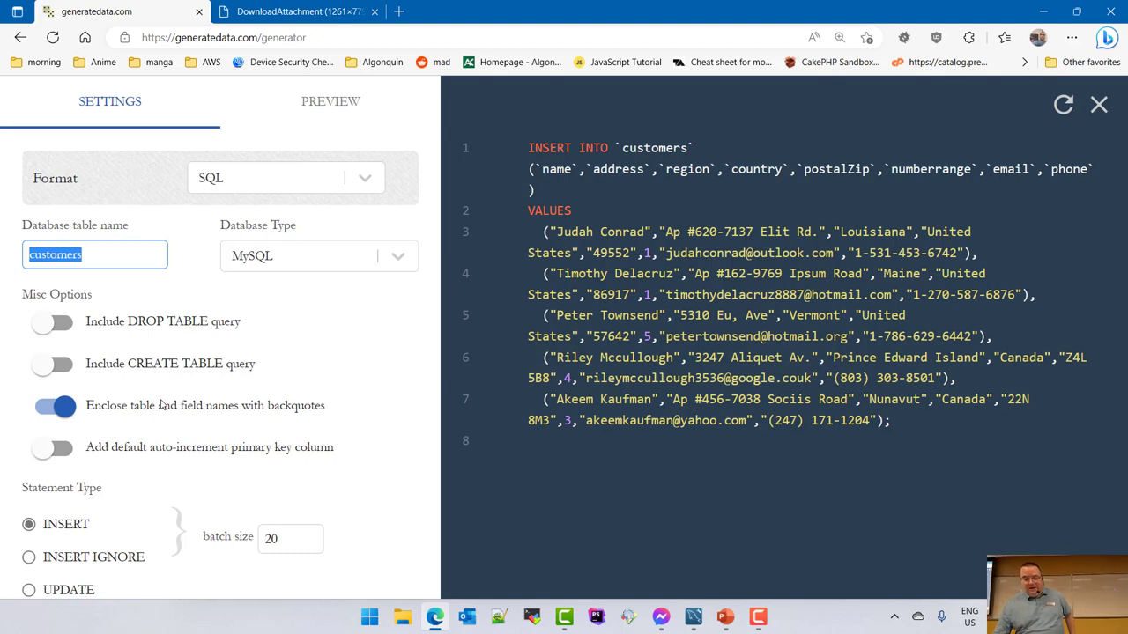
{"action": "scroll", "coordinate": [161, 404], "scroll_direction": "down", "scroll_amount": 1}
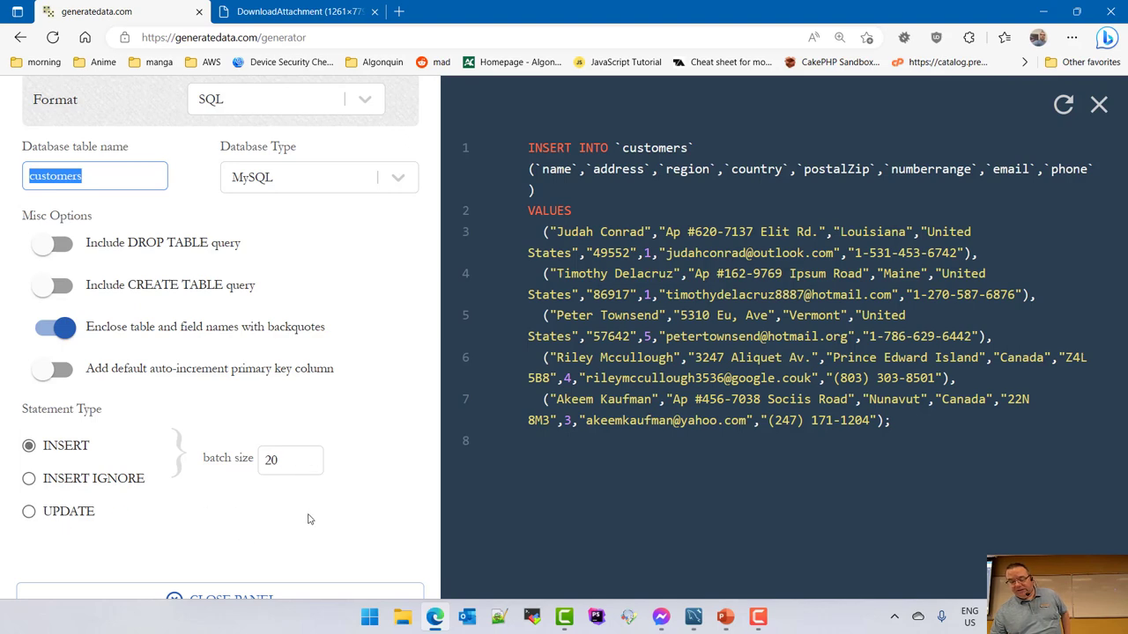
{"action": "scroll", "coordinate": [305, 524], "scroll_direction": "down", "scroll_amount": 1}
{"action": "left_click", "coordinate": [284, 568]}
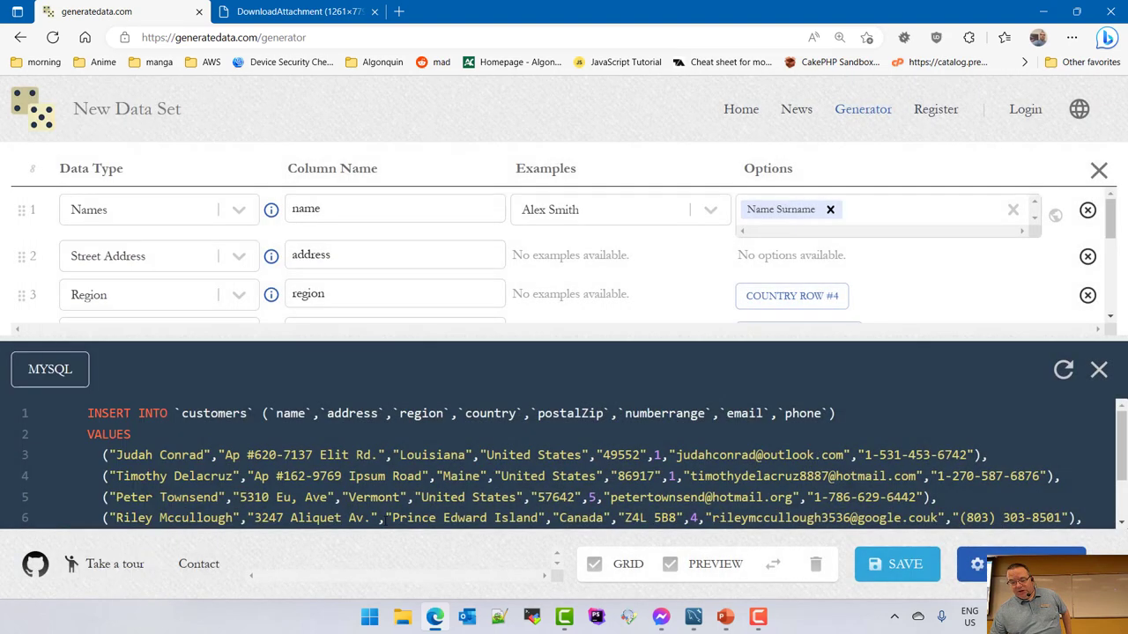
Step: Generate 100 rows of data and download the resulting SQL file
{"action": "left_click", "coordinate": [1013, 564]}
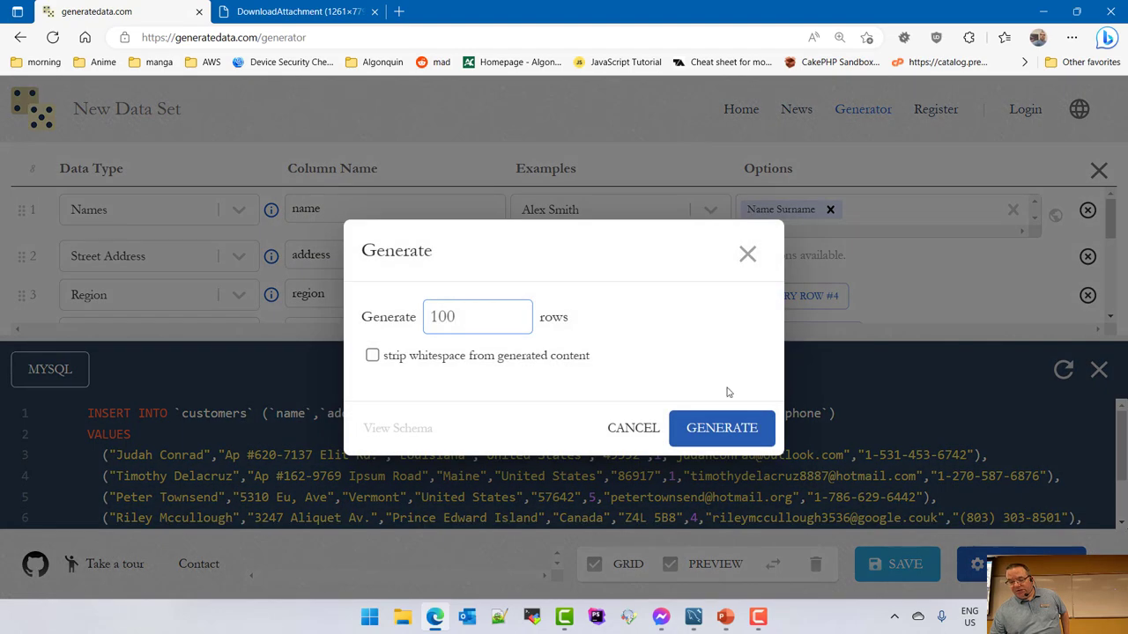
{"action": "left_click", "coordinate": [738, 437]}
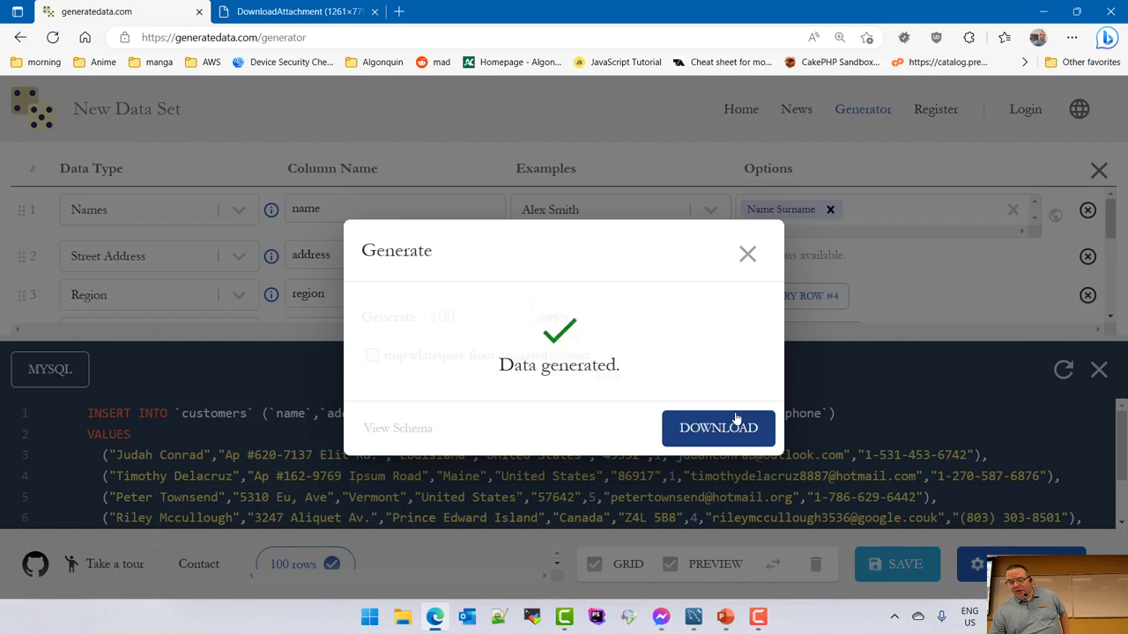
{"action": "left_click", "coordinate": [738, 428]}
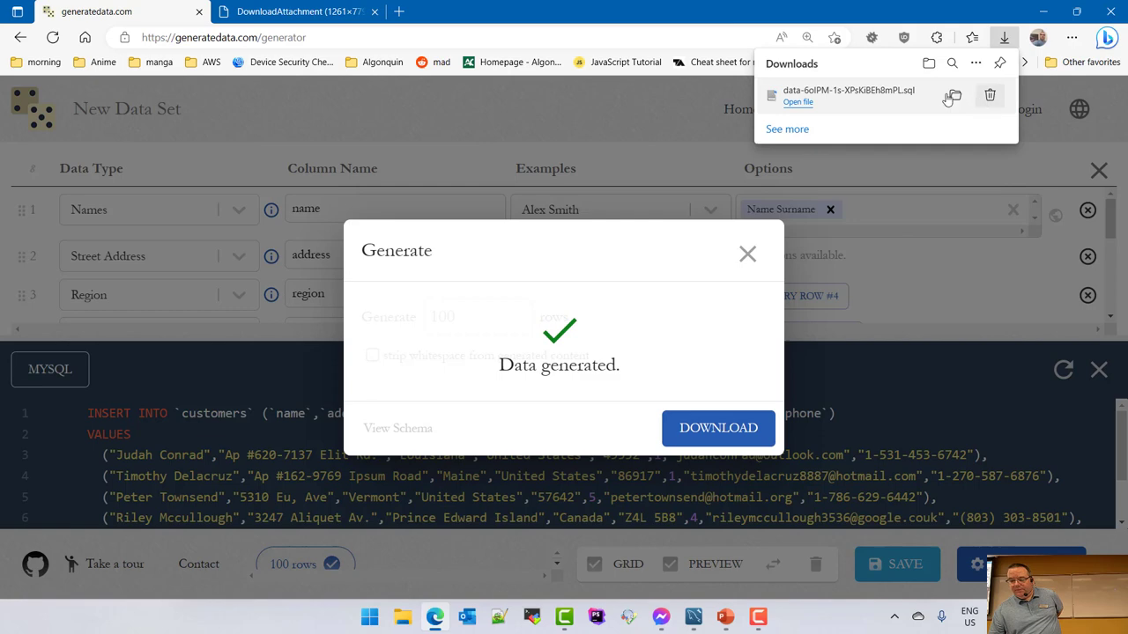
Step: Show the downloaded SQL file in its folder and open it in Notepad++ to inspect the insert statements
{"action": "left_click", "coordinate": [955, 95]}
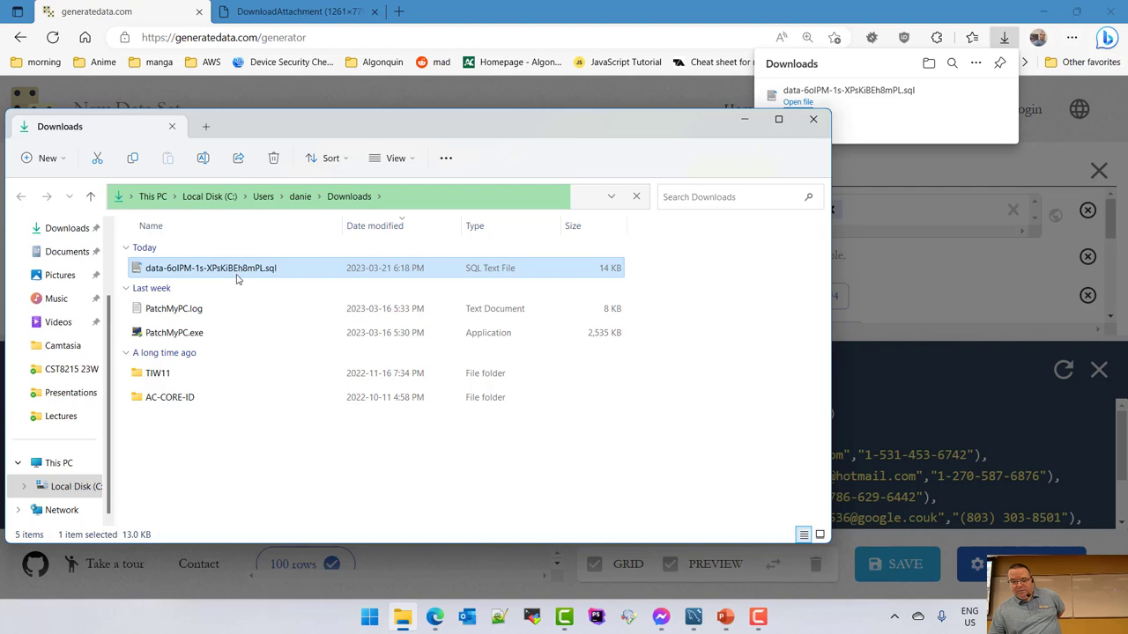
{"action": "right_click", "coordinate": [236, 279]}
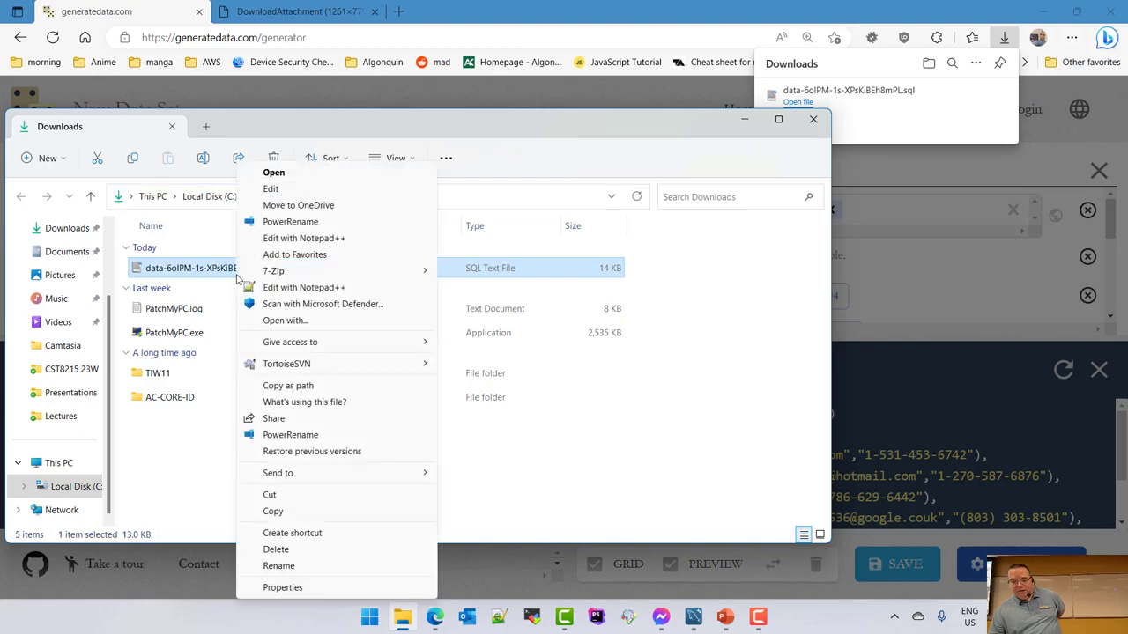
{"action": "left_click", "coordinate": [360, 295]}
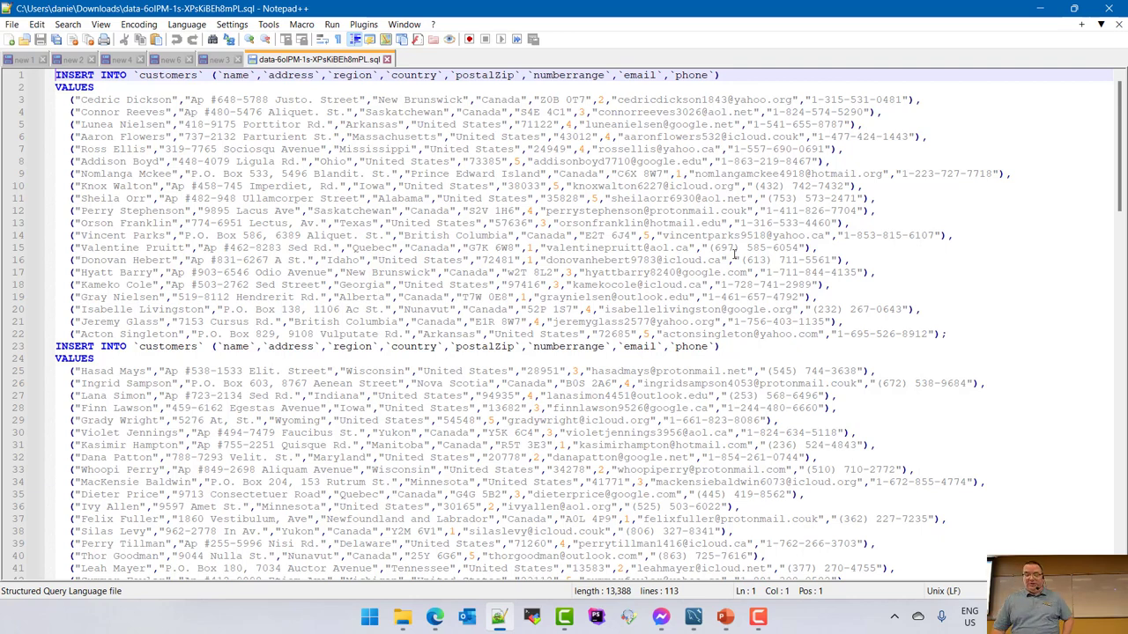
Step: Switch back to generatedata.com in the browser, dismiss the Generate dialog and hide the data preview
{"action": "left_click", "coordinate": [445, 618]}
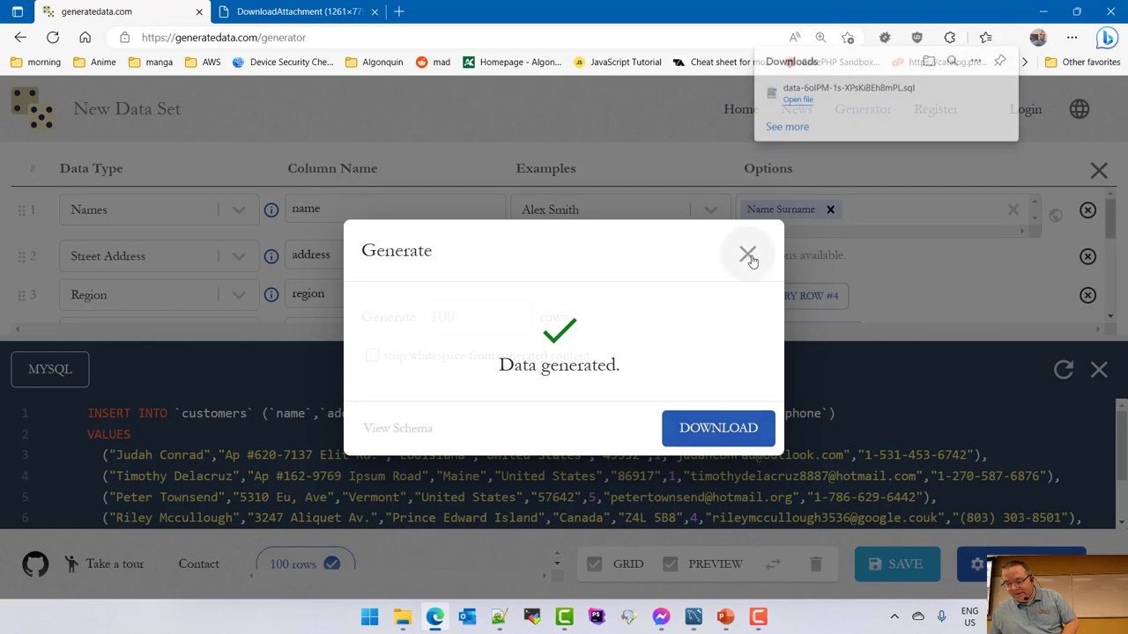
{"action": "left_click", "coordinate": [747, 255]}
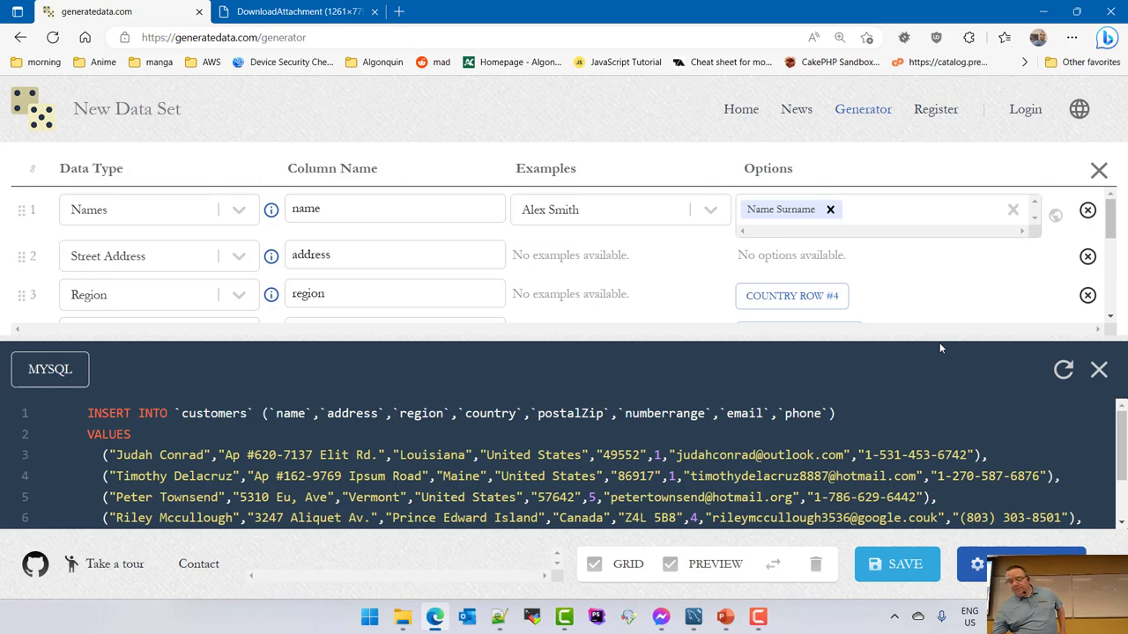
{"action": "left_click", "coordinate": [1098, 369]}
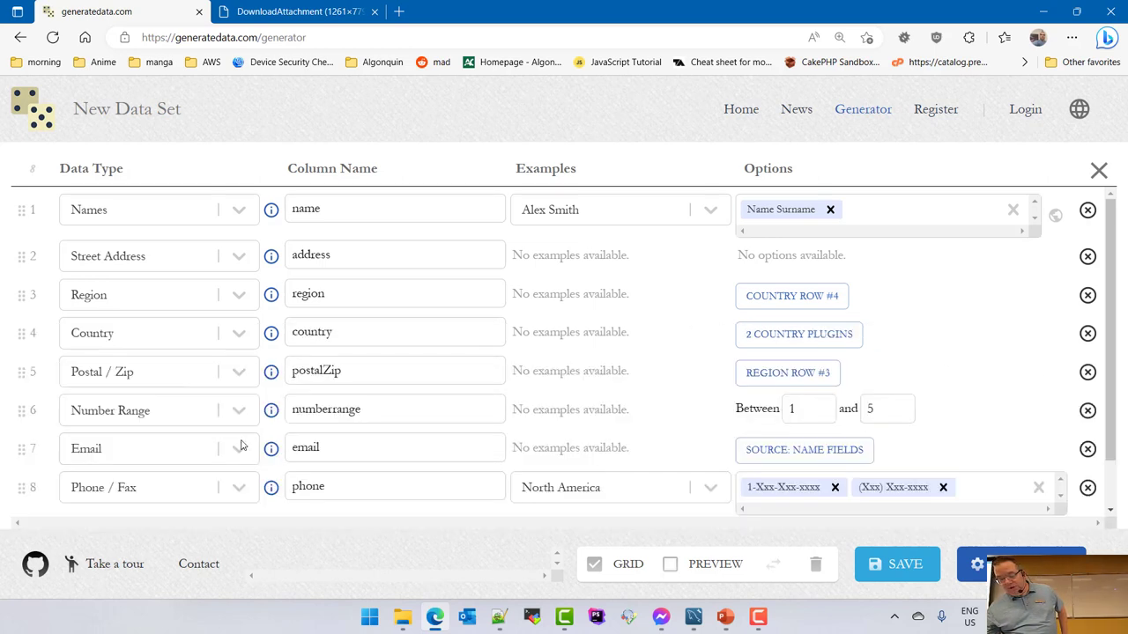
Step: Assign the Alphanumeric data type to the eighth row and check its example formats
{"action": "scroll", "coordinate": [242, 447], "scroll_direction": "down", "scroll_amount": 1}
{"action": "left_click", "coordinate": [236, 432]}
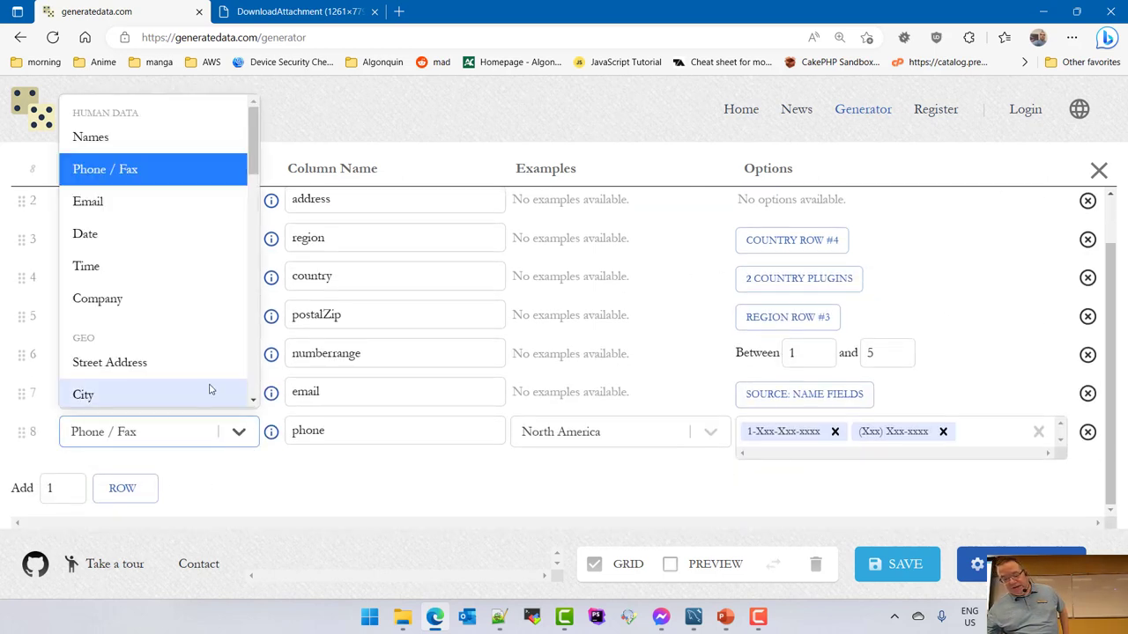
{"action": "scroll", "coordinate": [209, 304], "scroll_direction": "down", "scroll_amount": 3}
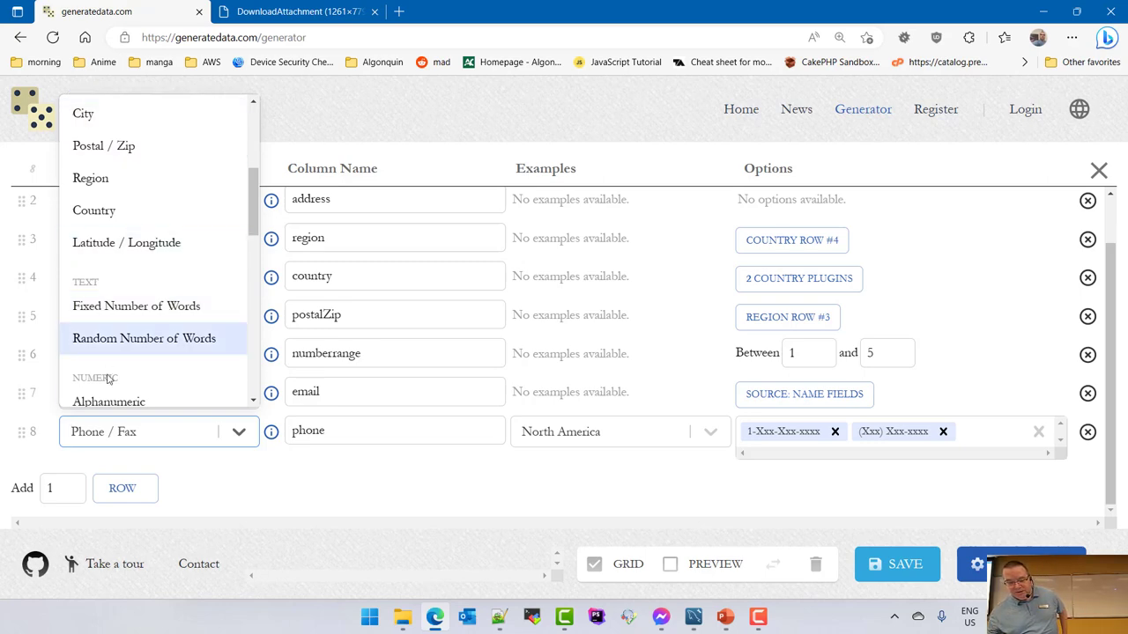
{"action": "left_click", "coordinate": [126, 402]}
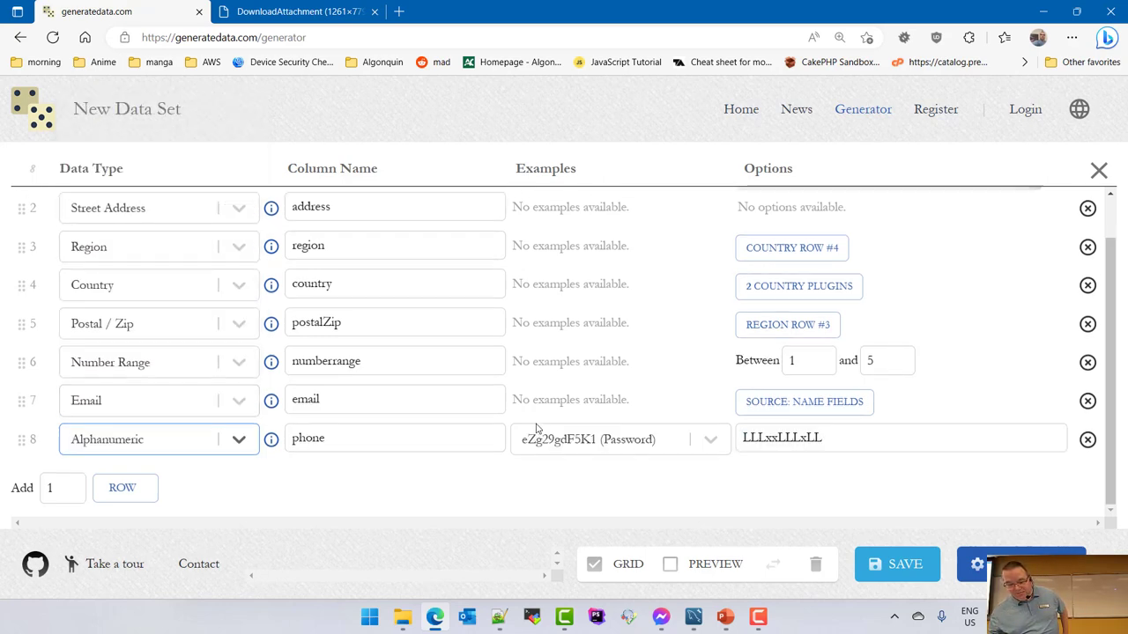
{"action": "left_click", "coordinate": [705, 449]}
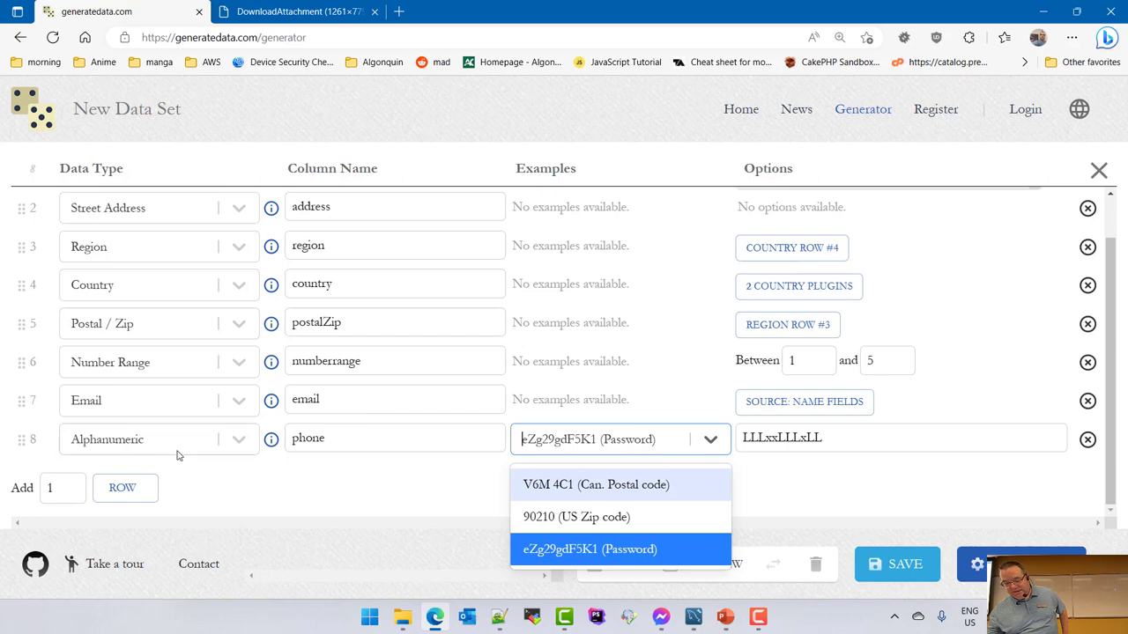
Step: Change the data type of the eighth row to GUID
{"action": "left_click", "coordinate": [235, 440]}
{"action": "scroll", "coordinate": [153, 375], "scroll_direction": "down", "scroll_amount": 2}
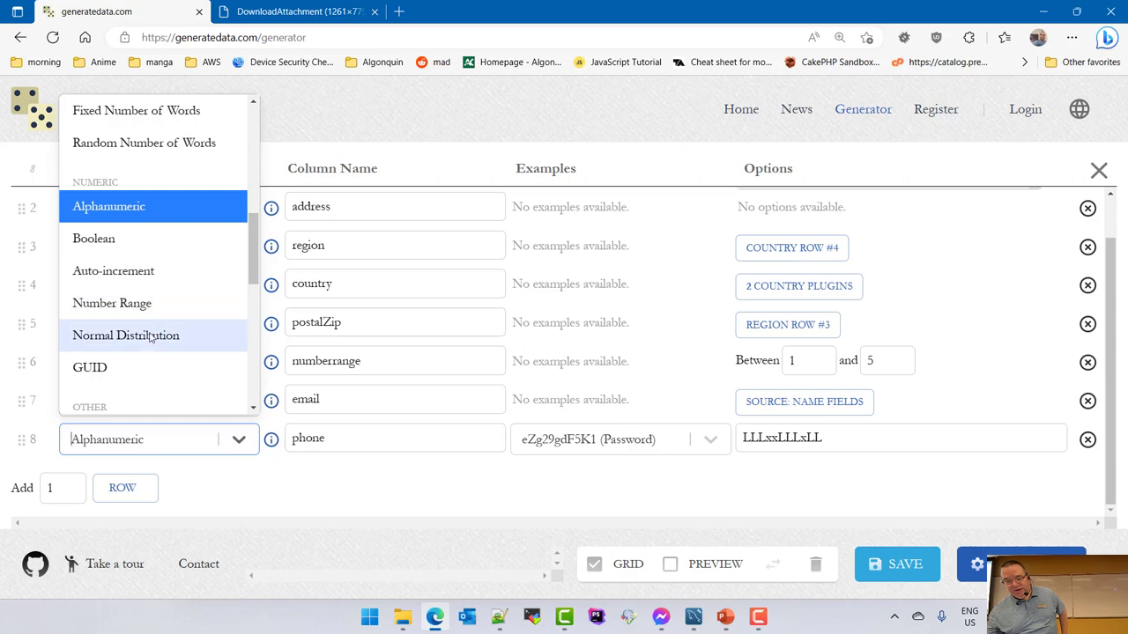
{"action": "left_click", "coordinate": [131, 374]}
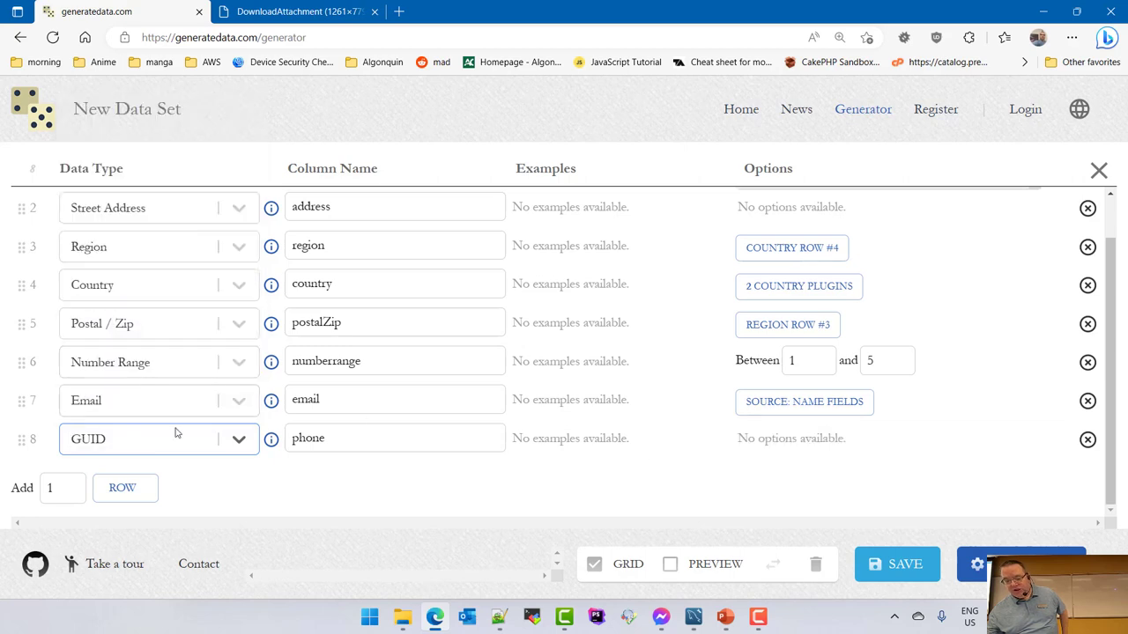
Step: Browse the available data types for the eighth row and assign it Credit Card - PAN
{"action": "left_click", "coordinate": [238, 441]}
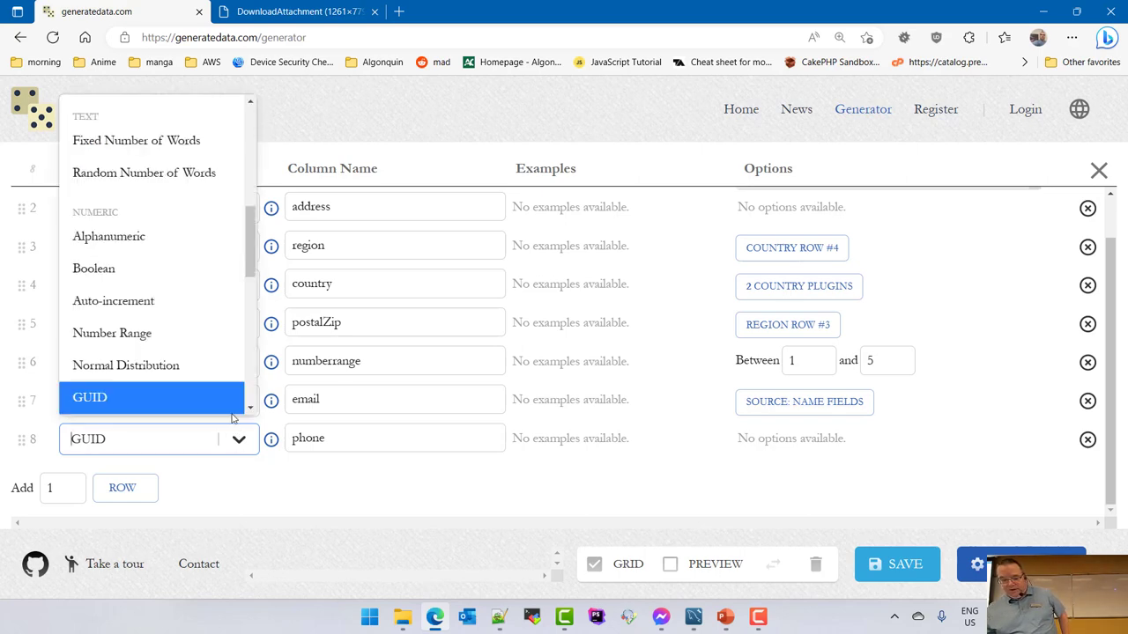
{"action": "scroll", "coordinate": [171, 381], "scroll_direction": "down", "scroll_amount": 3}
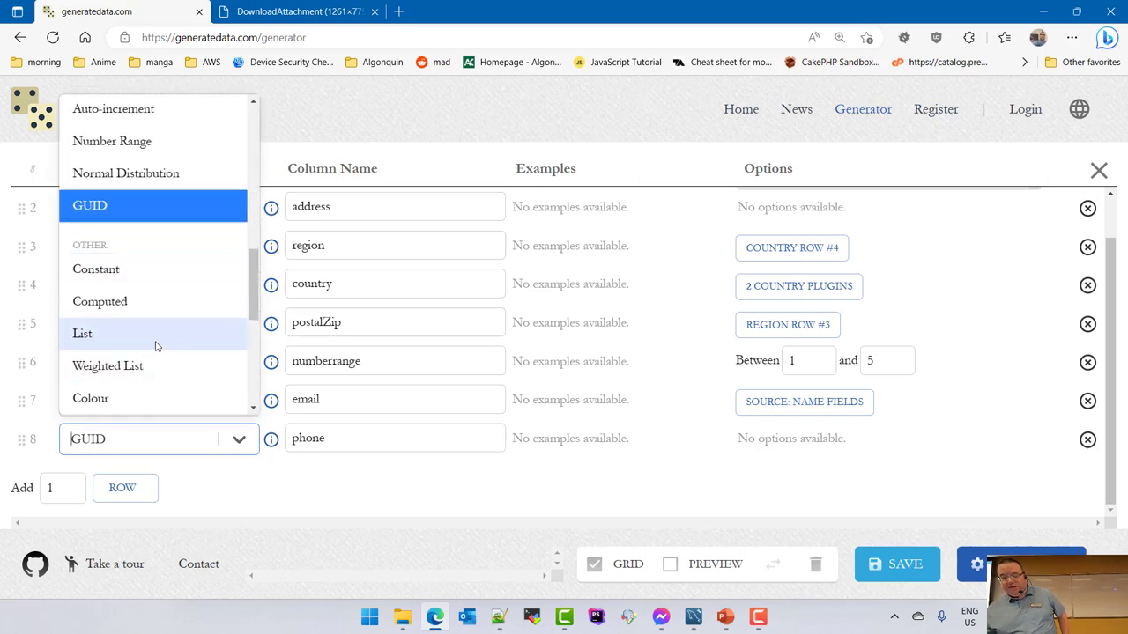
{"action": "scroll", "coordinate": [166, 316], "scroll_direction": "down", "scroll_amount": 1}
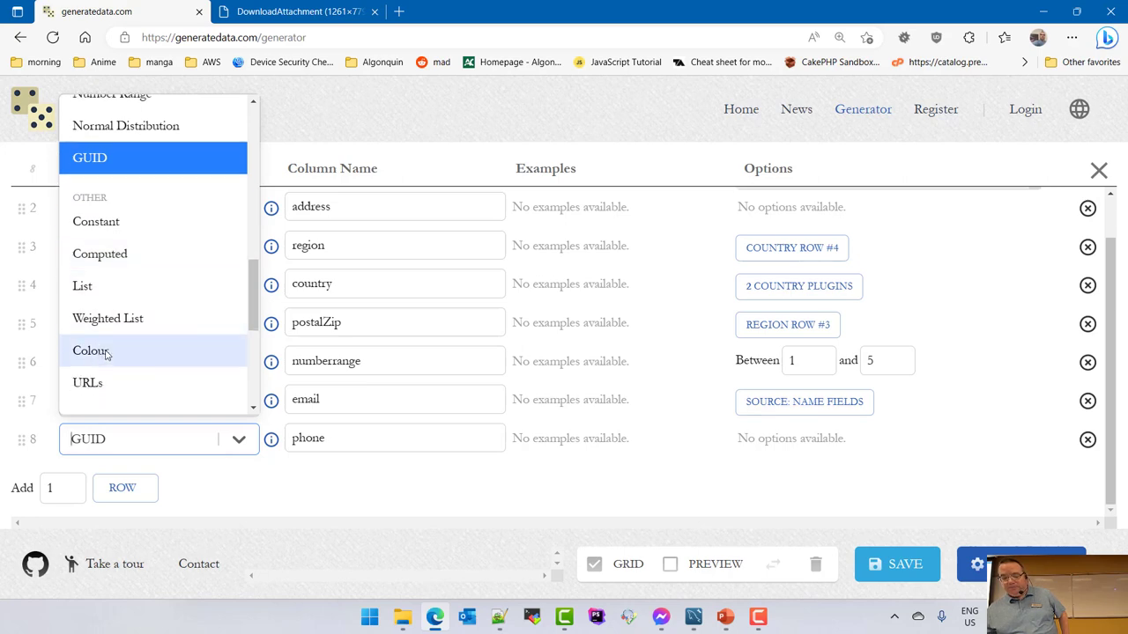
{"action": "scroll", "coordinate": [105, 354], "scroll_direction": "down", "scroll_amount": 4}
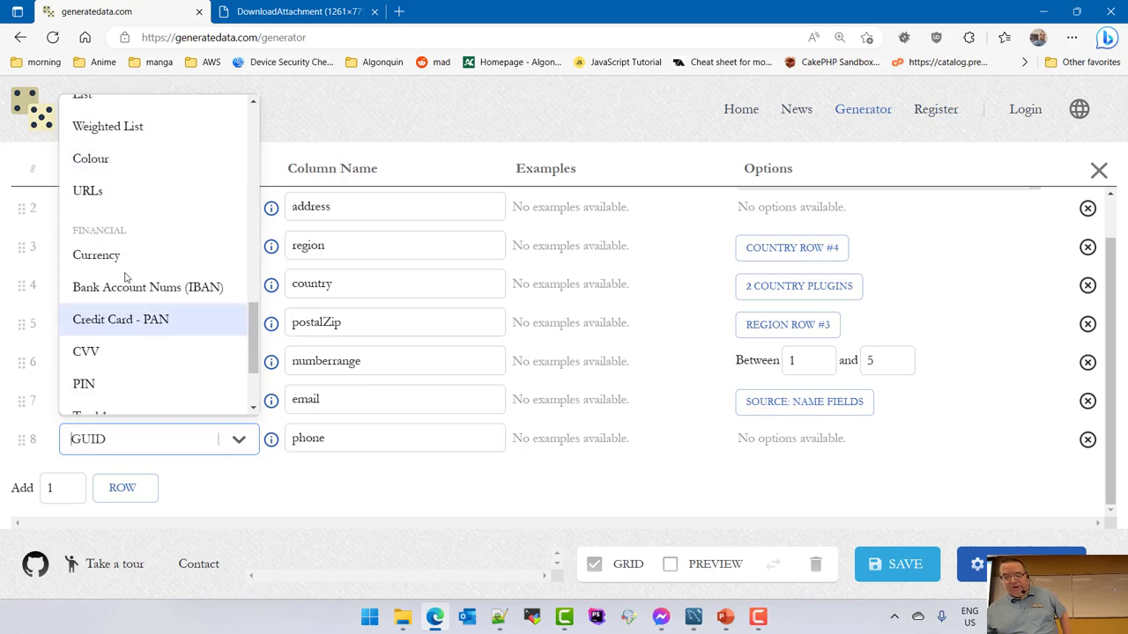
{"action": "scroll", "coordinate": [172, 288], "scroll_direction": "down", "scroll_amount": 4}
{"action": "scroll", "coordinate": [173, 287], "scroll_direction": "up", "scroll_amount": 3}
{"action": "scroll", "coordinate": [173, 288], "scroll_direction": "down", "scroll_amount": 2}
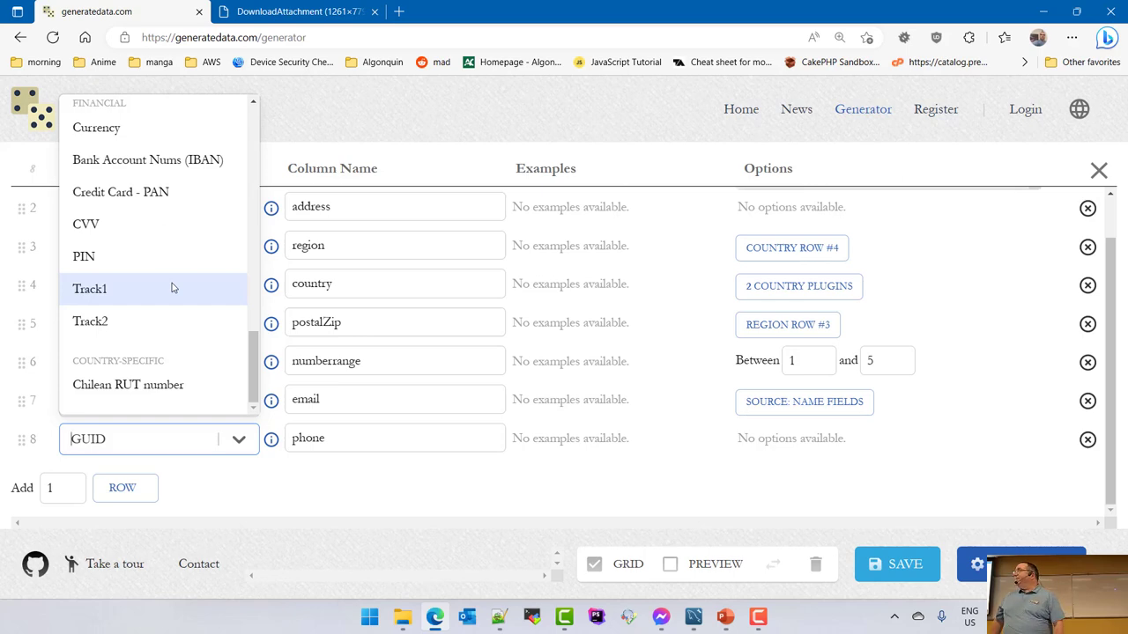
{"action": "left_click", "coordinate": [168, 190]}
Step: Add a ninth row to the data set and assign it the CVV data type
{"action": "left_click", "coordinate": [125, 491]}
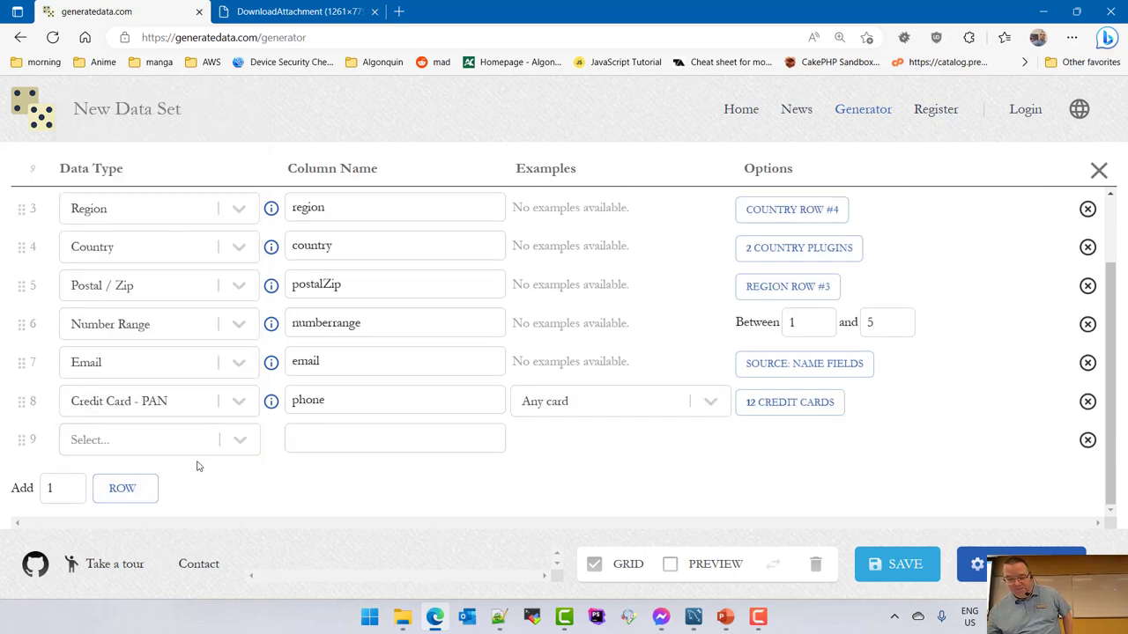
{"action": "left_click", "coordinate": [240, 443]}
{"action": "scroll", "coordinate": [150, 255], "scroll_direction": "down", "scroll_amount": 5}
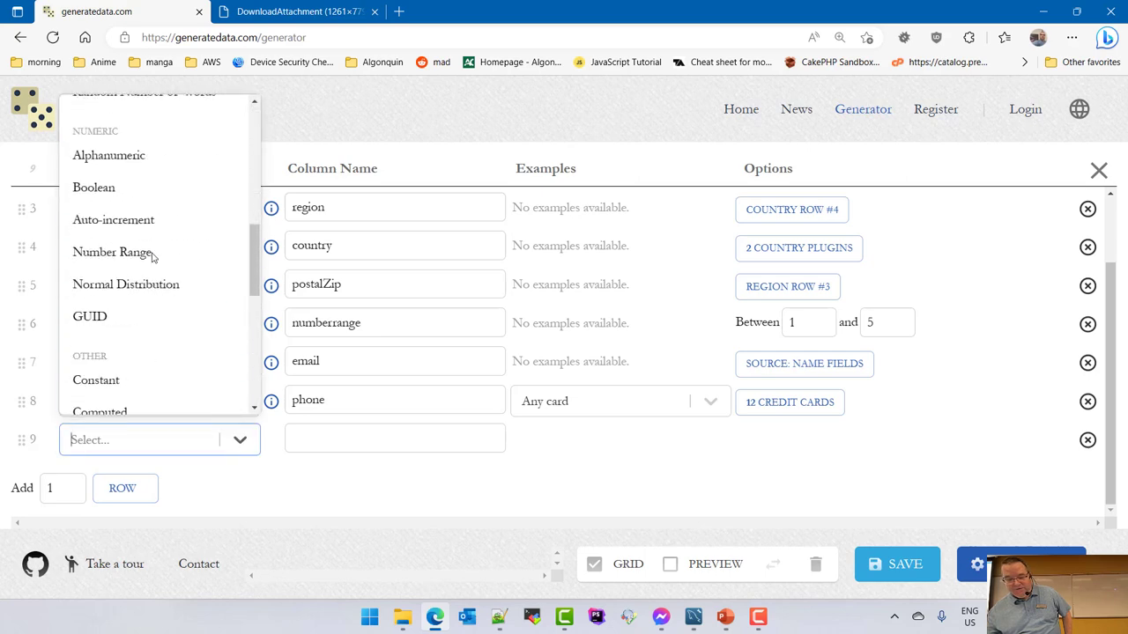
{"action": "scroll", "coordinate": [148, 311], "scroll_direction": "up", "scroll_amount": 2}
{"action": "scroll", "coordinate": [149, 311], "scroll_direction": "down", "scroll_amount": 5}
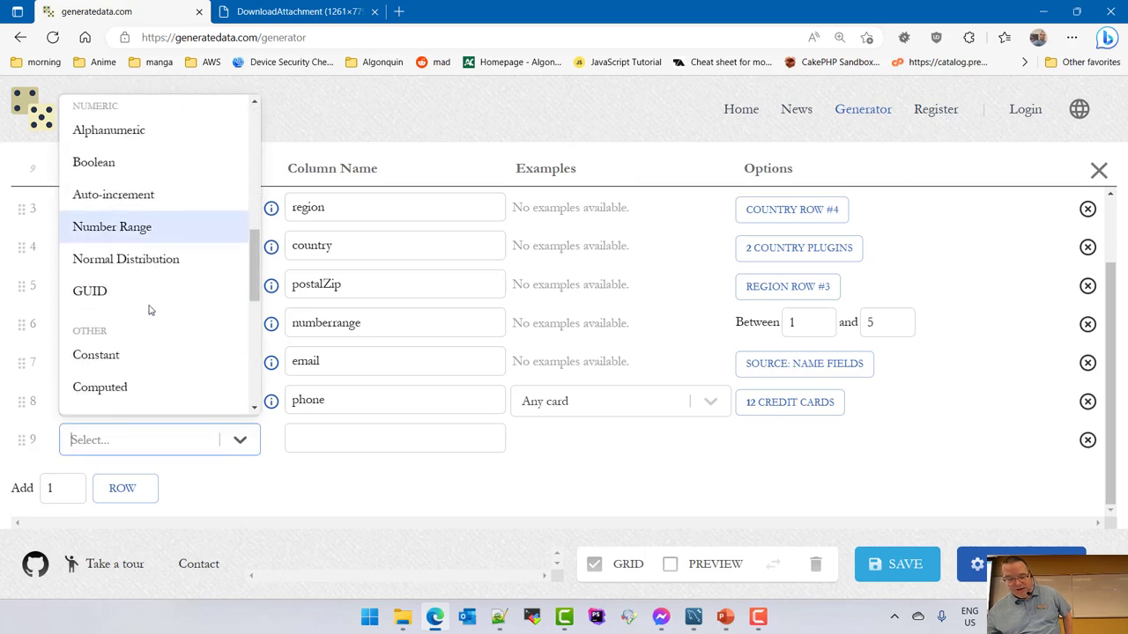
{"action": "scroll", "coordinate": [149, 310], "scroll_direction": "down", "scroll_amount": 4}
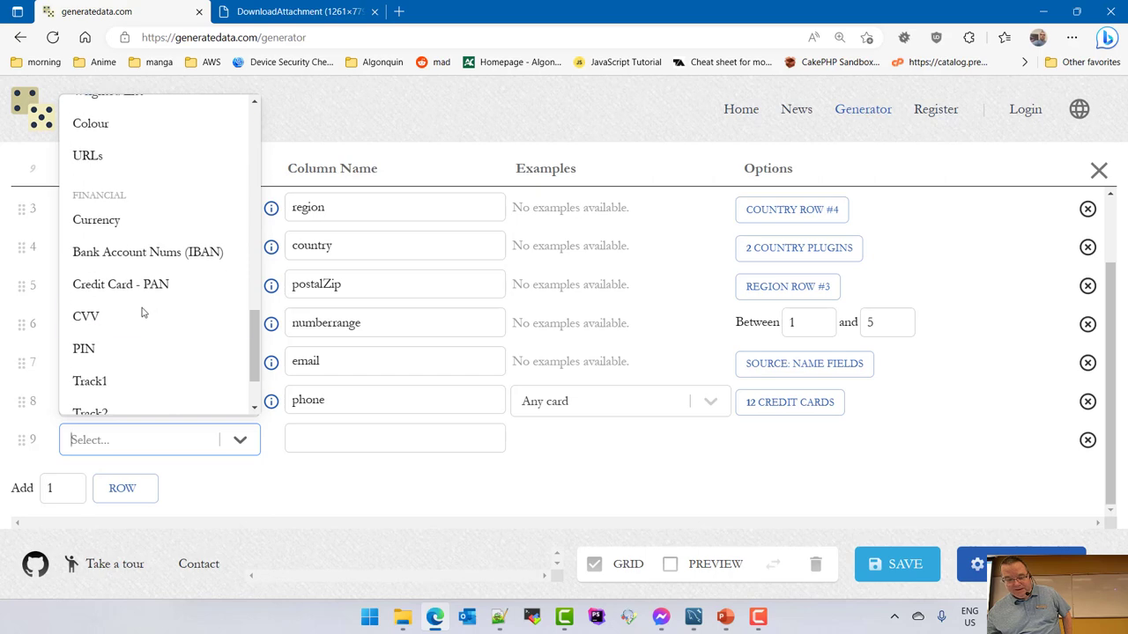
{"action": "left_click", "coordinate": [121, 317]}
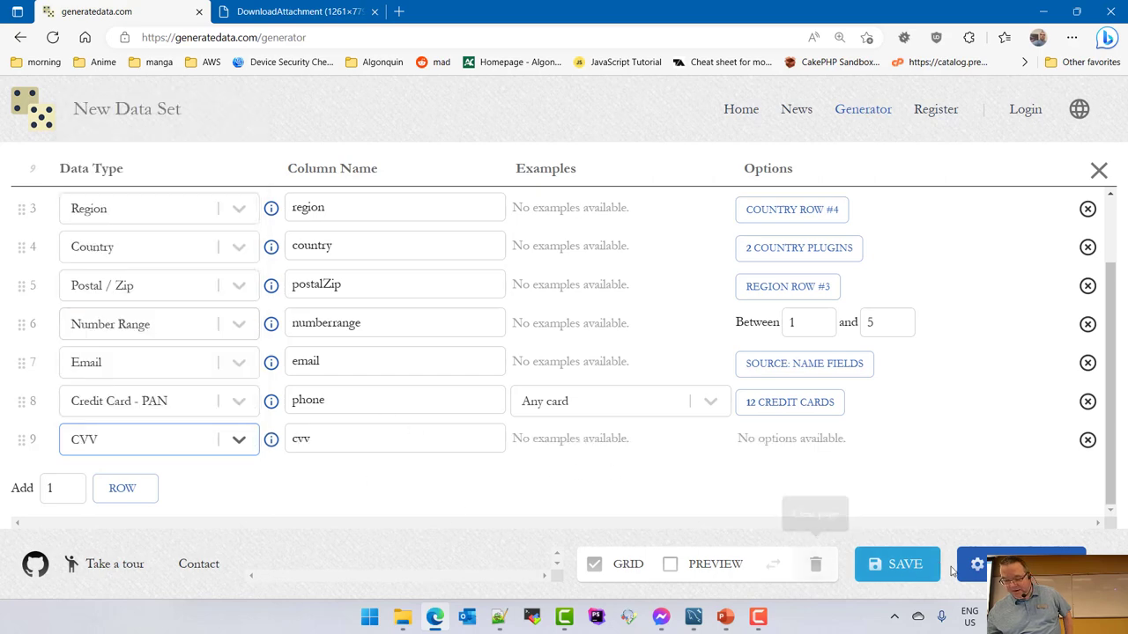
Step: Show the data preview and change the output format from SQL to HTML, then close the format settings
{"action": "left_click", "coordinate": [675, 565]}
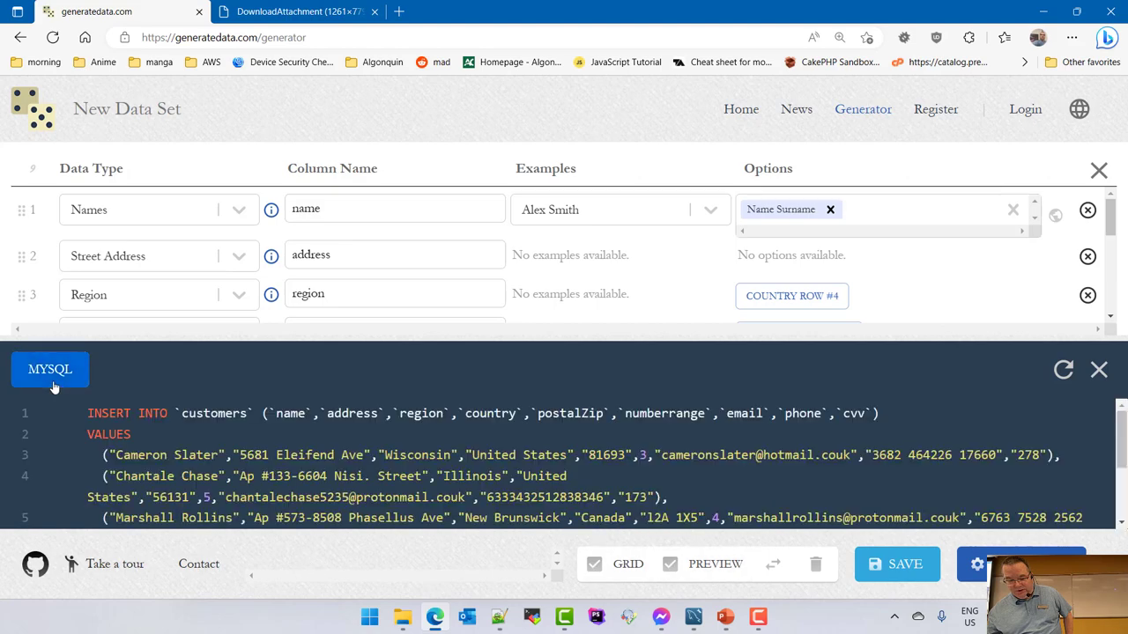
{"action": "left_click", "coordinate": [49, 369]}
{"action": "left_click", "coordinate": [360, 175]}
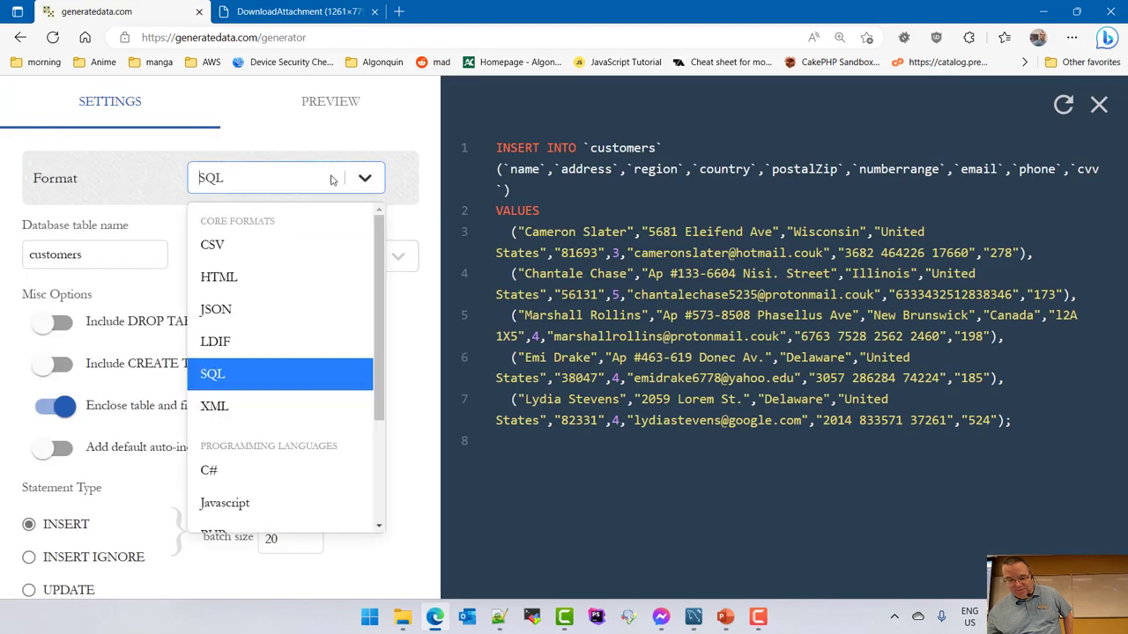
{"action": "left_click", "coordinate": [213, 278]}
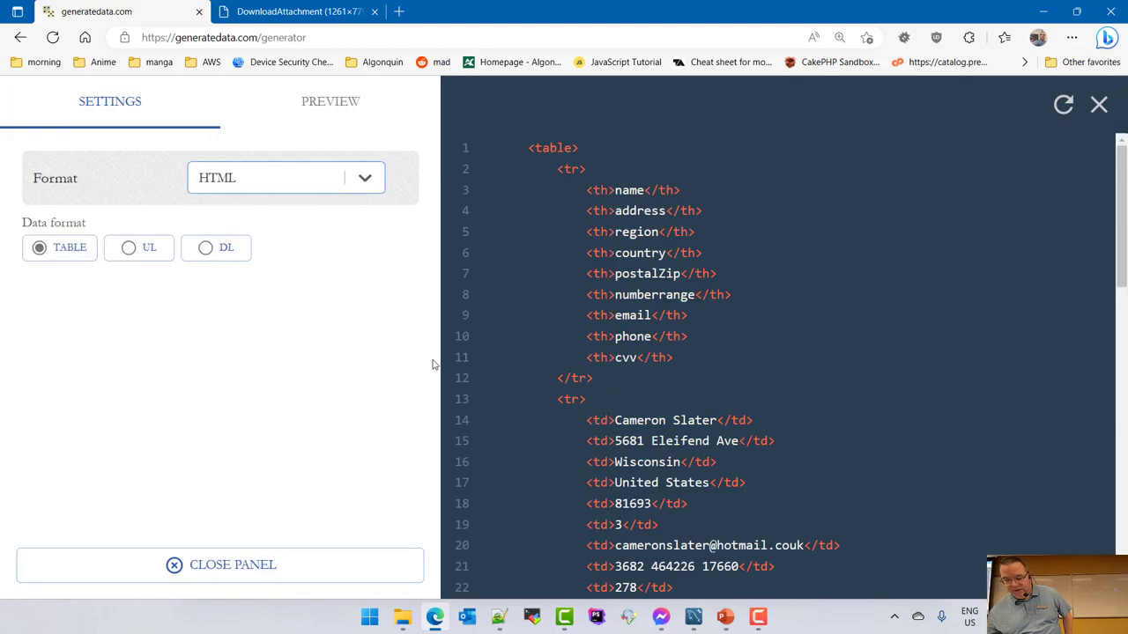
{"action": "left_click", "coordinate": [1098, 104]}
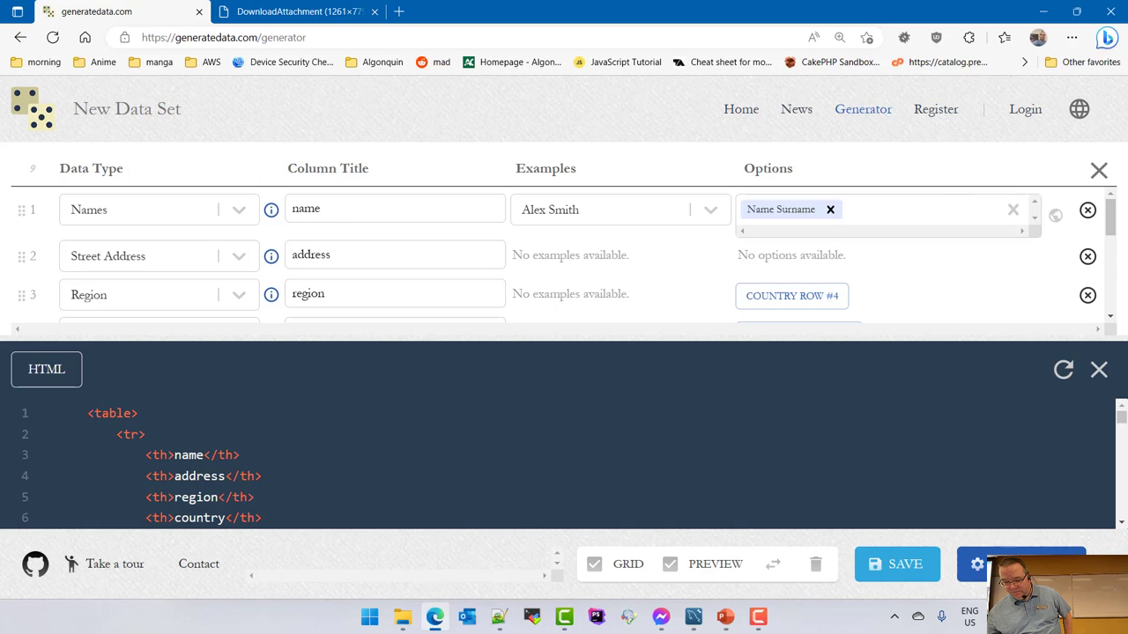
Step: Generate 100 rows of data and download the resulting HTML file
{"action": "left_click", "coordinate": [1013, 564]}
{"action": "left_click", "coordinate": [751, 429]}
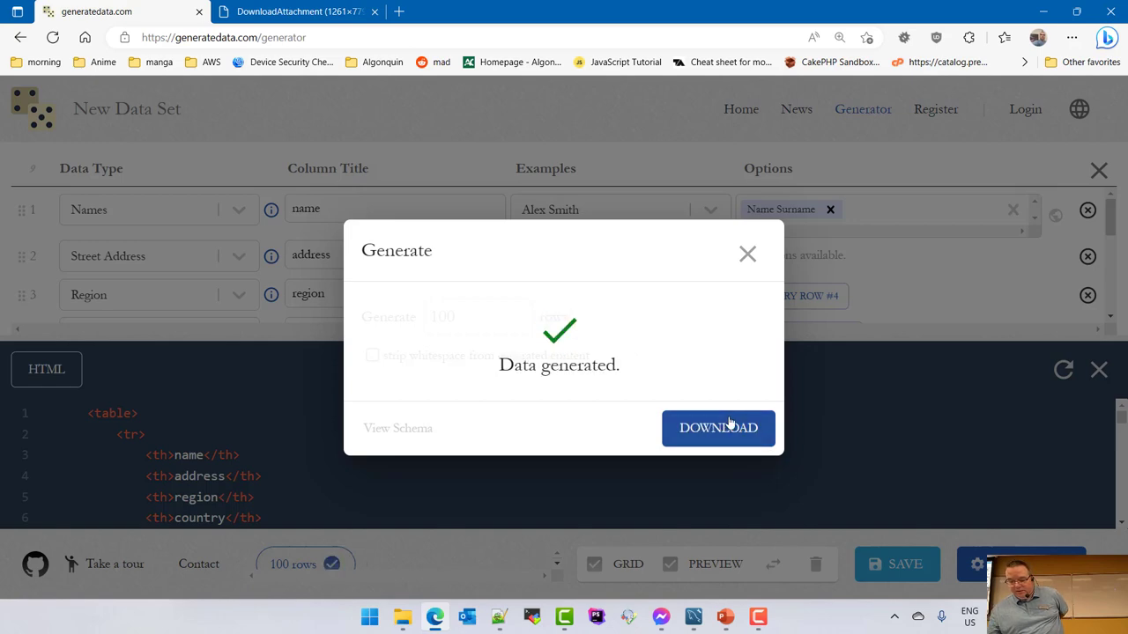
{"action": "left_click", "coordinate": [730, 426]}
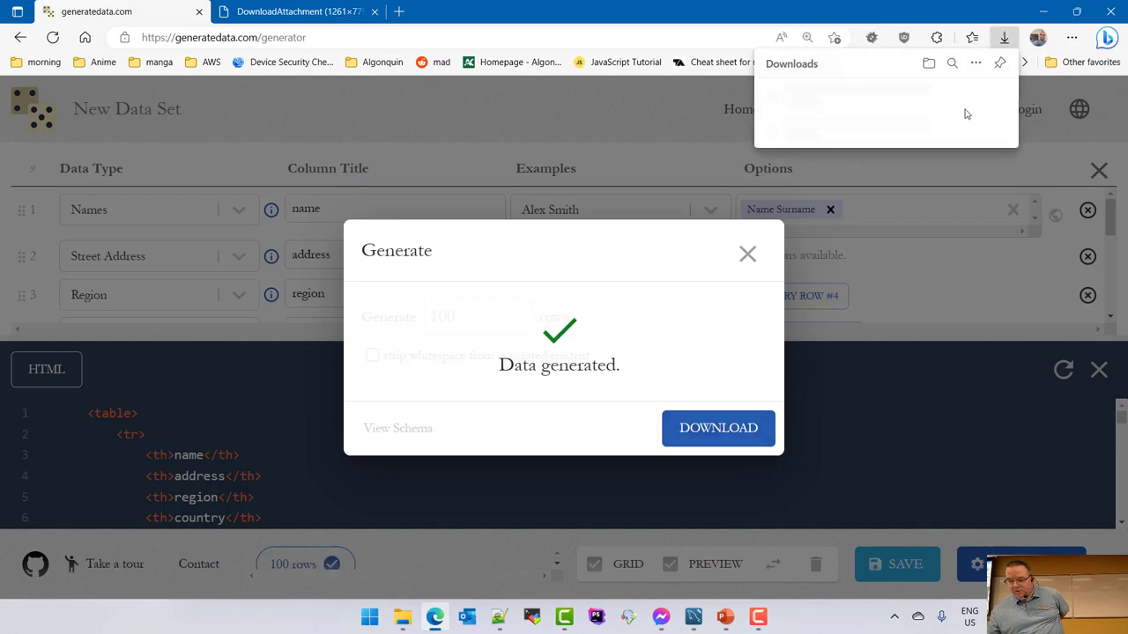
Step: Show the downloaded HTML file in its folder and open it once in Microsoft Edge to inspect the phone and cvv columns
{"action": "left_click", "coordinate": [949, 93]}
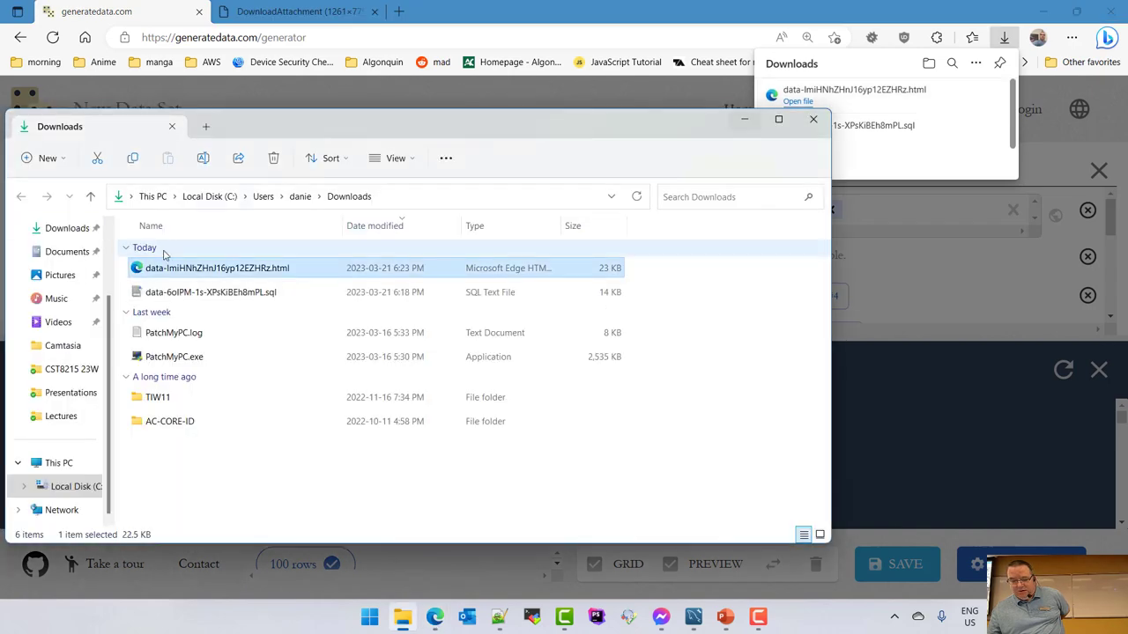
{"action": "double_click", "coordinate": [229, 268]}
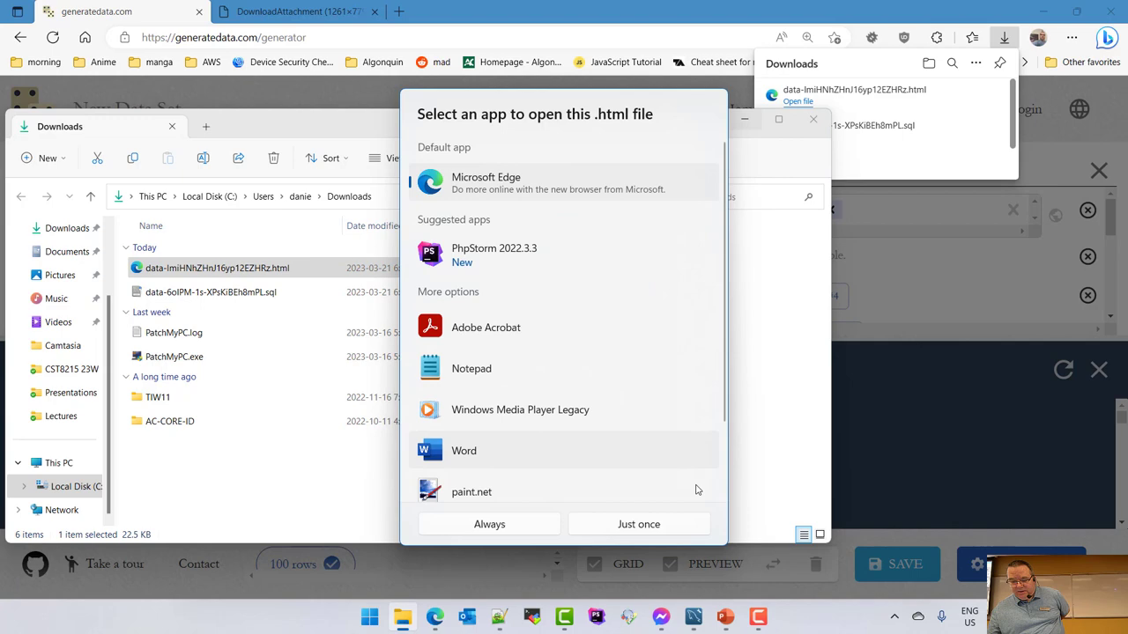
{"action": "left_click", "coordinate": [616, 523]}
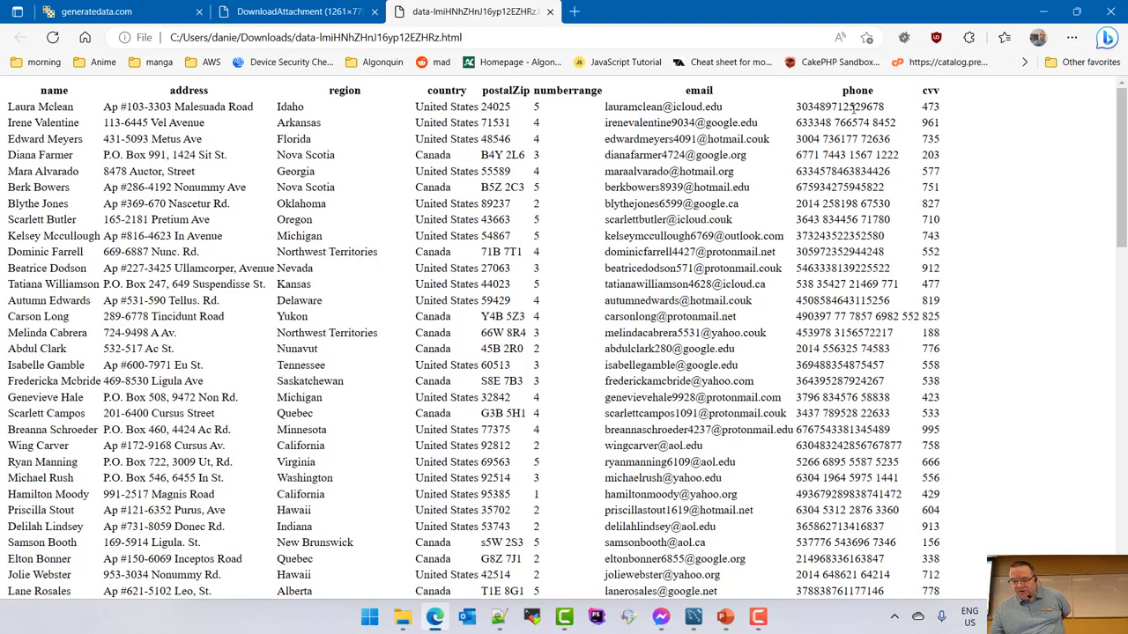
{"action": "left_click_drag", "start_coordinate": [819, 106], "coordinate": [851, 91]}
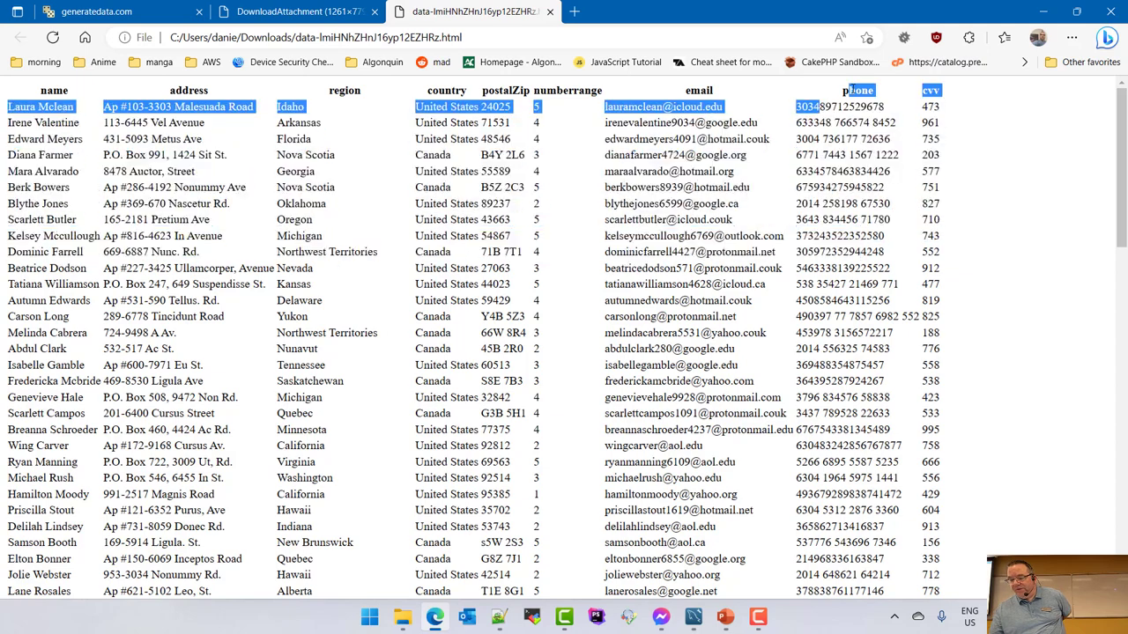
{"action": "left_click", "coordinate": [930, 126]}
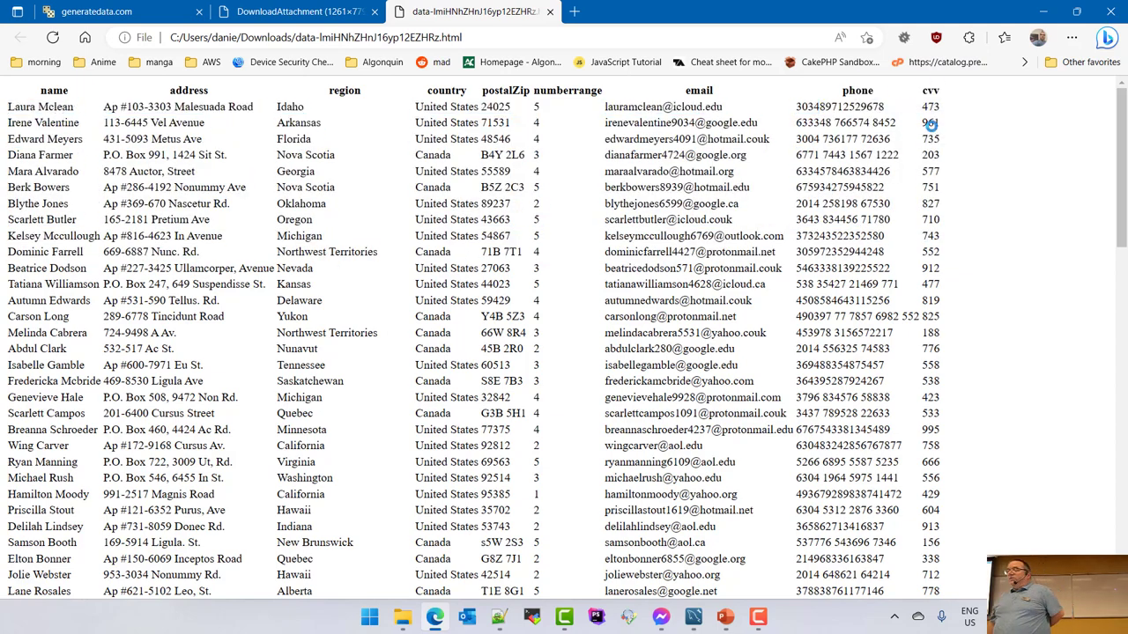
Step: Return to the generatedata.com page, dismiss the Generate dialog and hide the data preview
{"action": "left_click", "coordinate": [123, 12]}
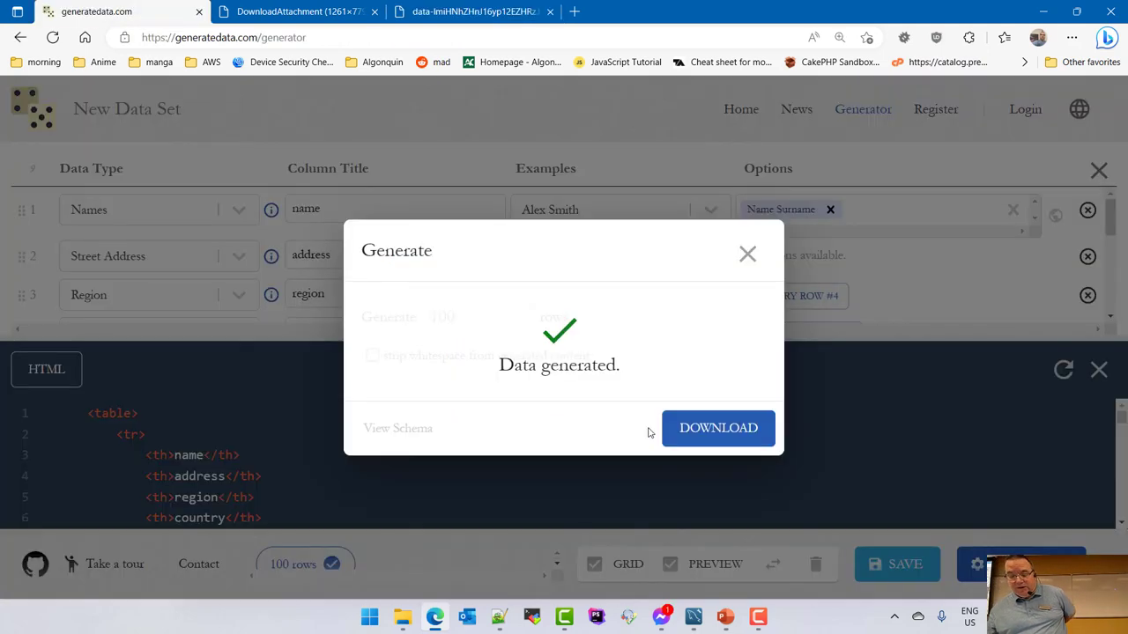
{"action": "left_click", "coordinate": [746, 253]}
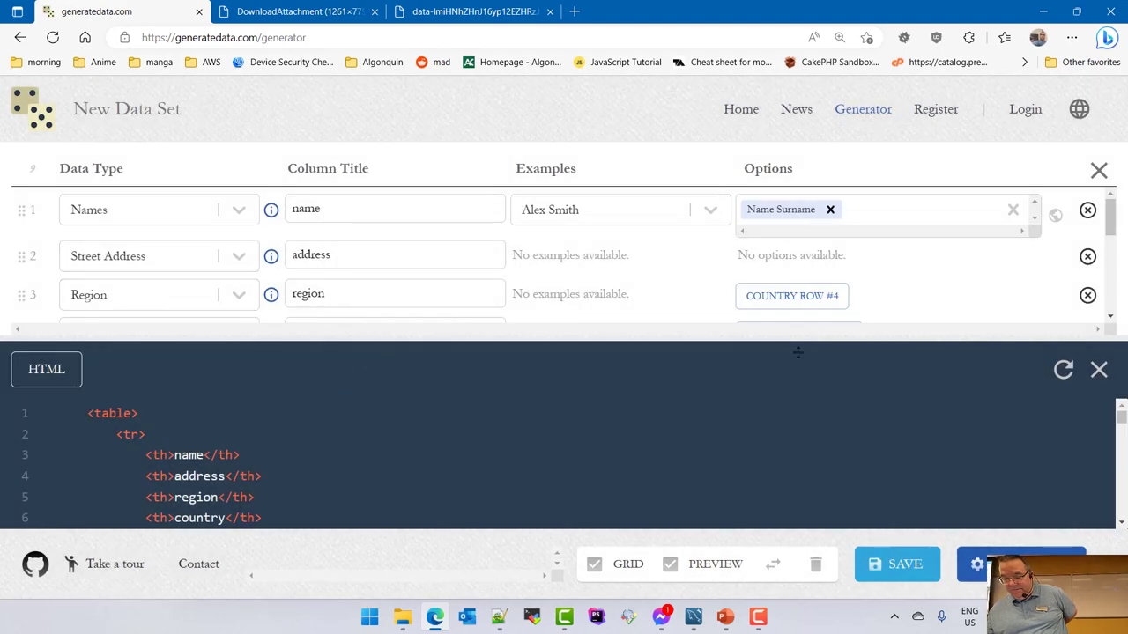
{"action": "left_click", "coordinate": [1099, 370]}
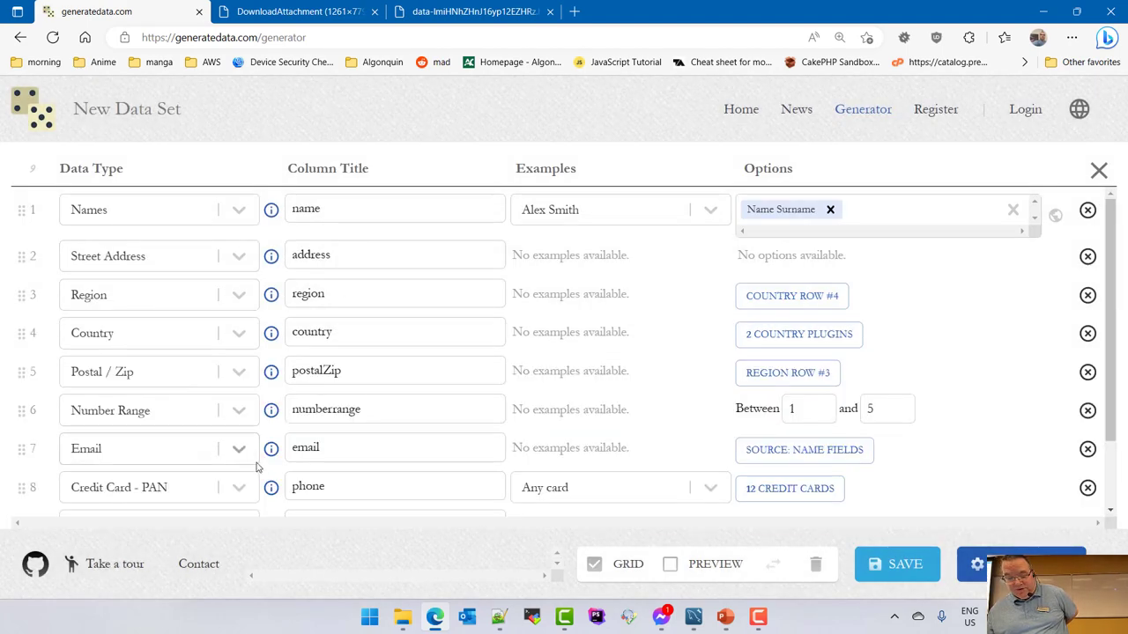
Step: Change the eighth row's data type to Colour and choose Blues as its example format
{"action": "scroll", "coordinate": [163, 395], "scroll_direction": "down", "scroll_amount": 2}
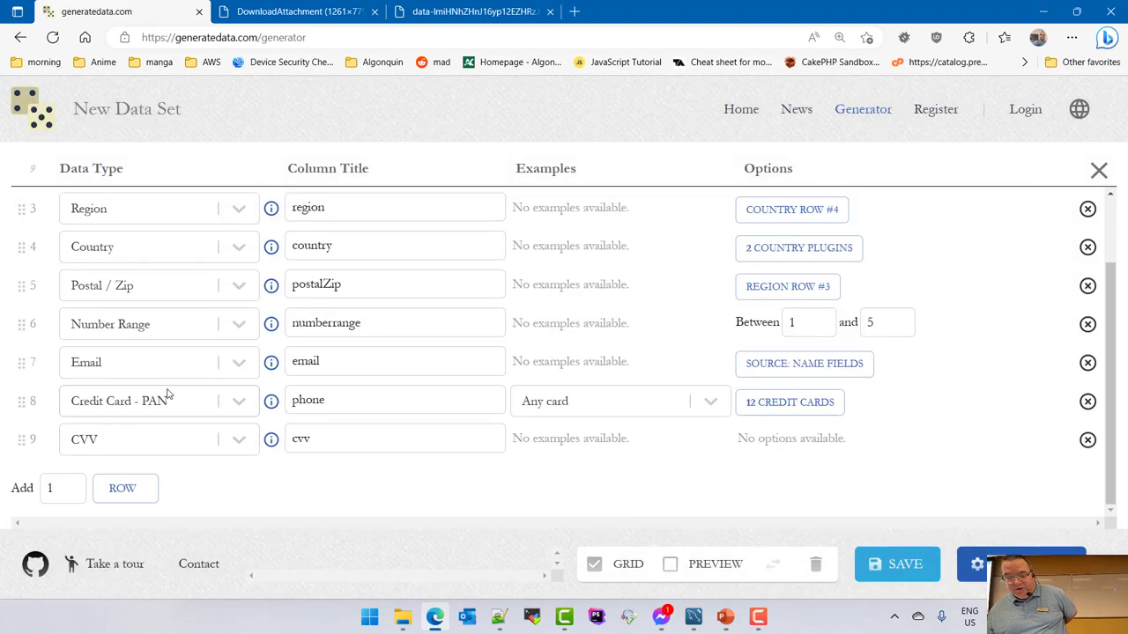
{"action": "left_click", "coordinate": [237, 408]}
{"action": "scroll", "coordinate": [227, 514], "scroll_direction": "down", "scroll_amount": 10}
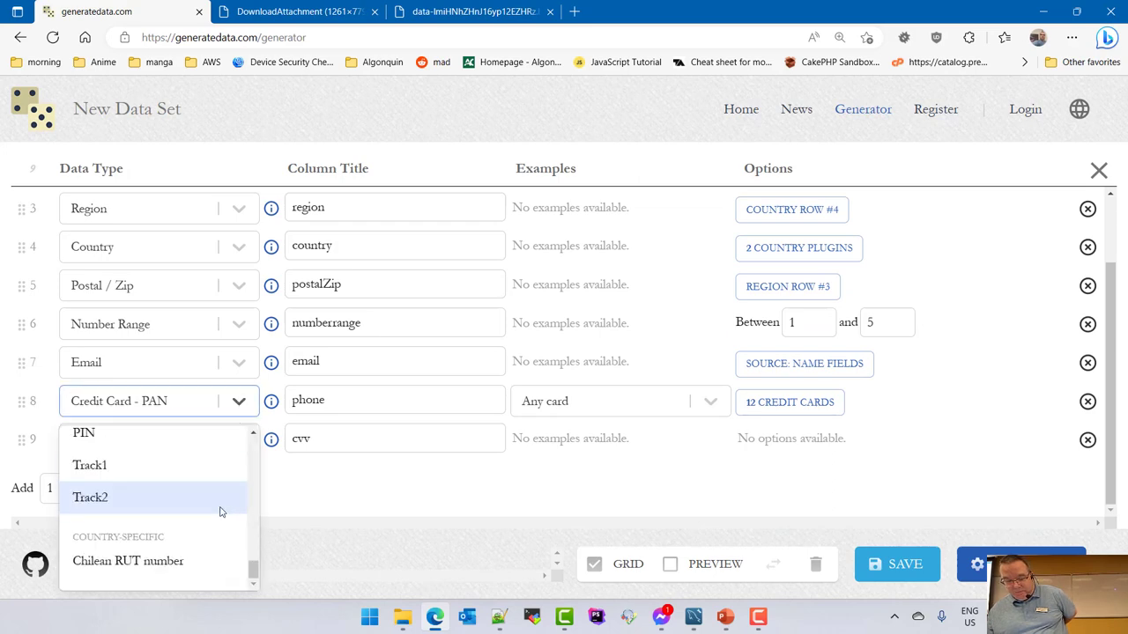
{"action": "scroll", "coordinate": [115, 490], "scroll_direction": "up", "scroll_amount": 1}
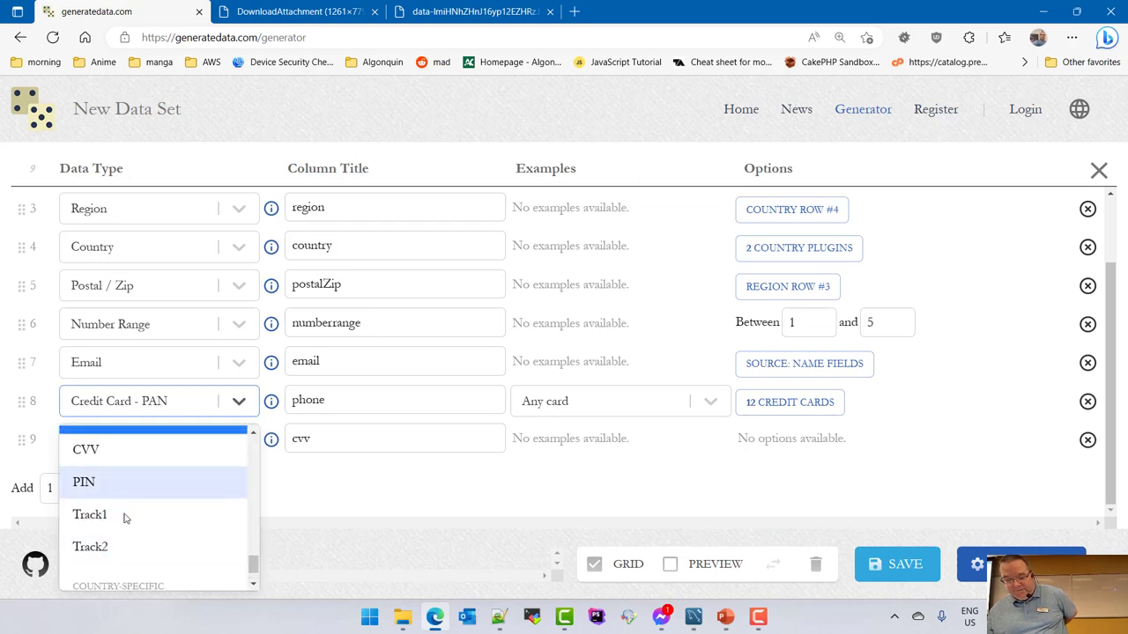
{"action": "scroll", "coordinate": [132, 516], "scroll_direction": "down", "scroll_amount": 1}
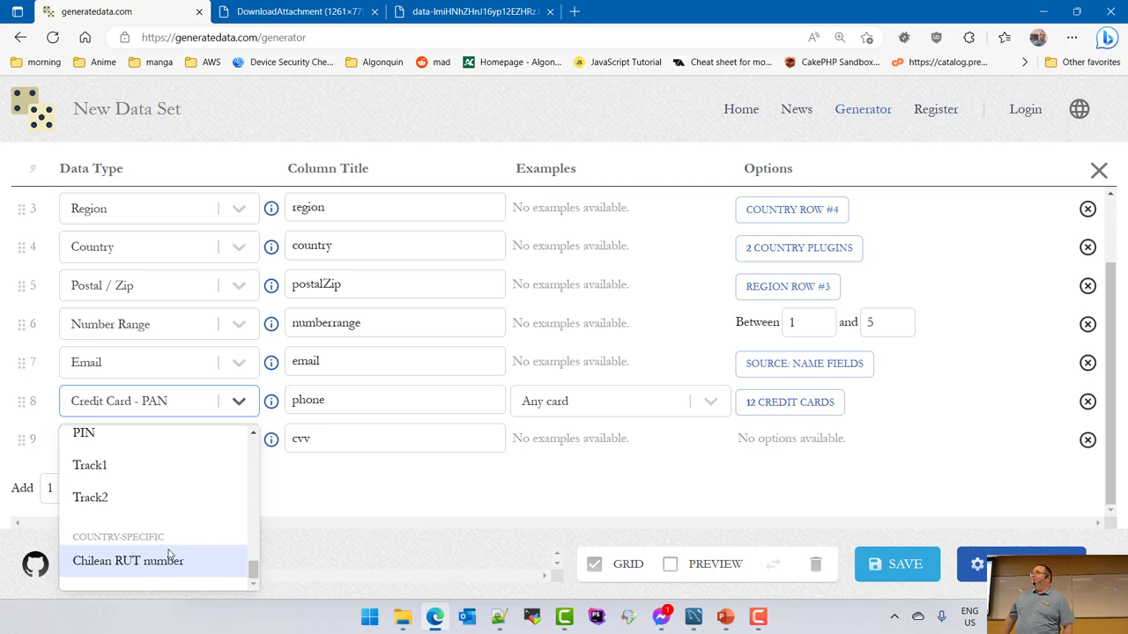
{"action": "scroll", "coordinate": [170, 553], "scroll_direction": "up", "scroll_amount": 8}
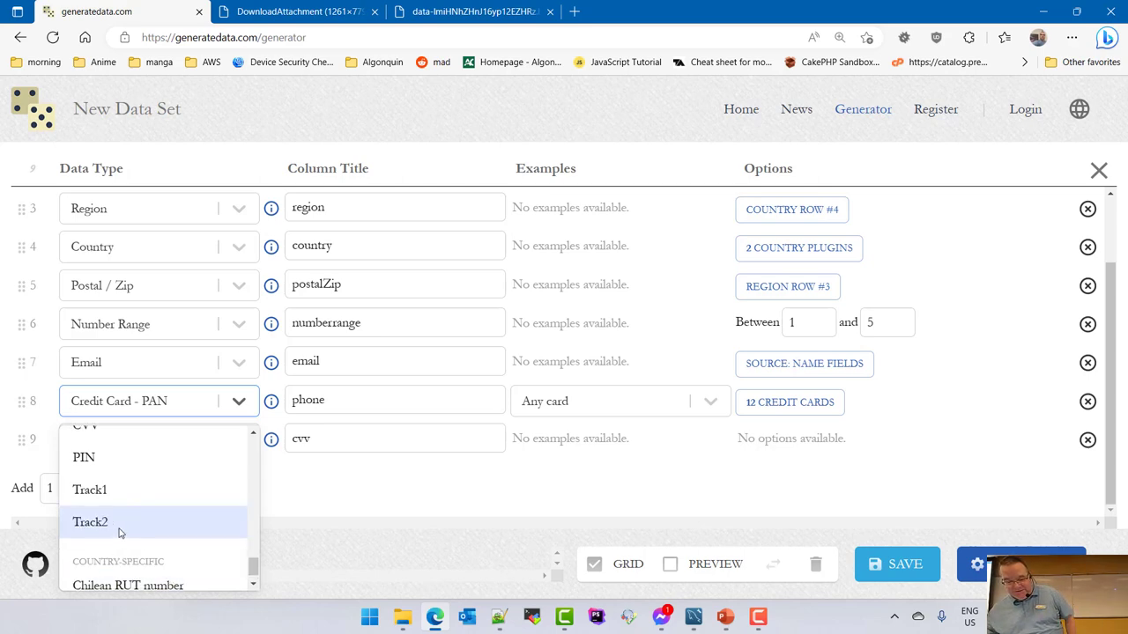
{"action": "scroll", "coordinate": [123, 533], "scroll_direction": "up", "scroll_amount": 1}
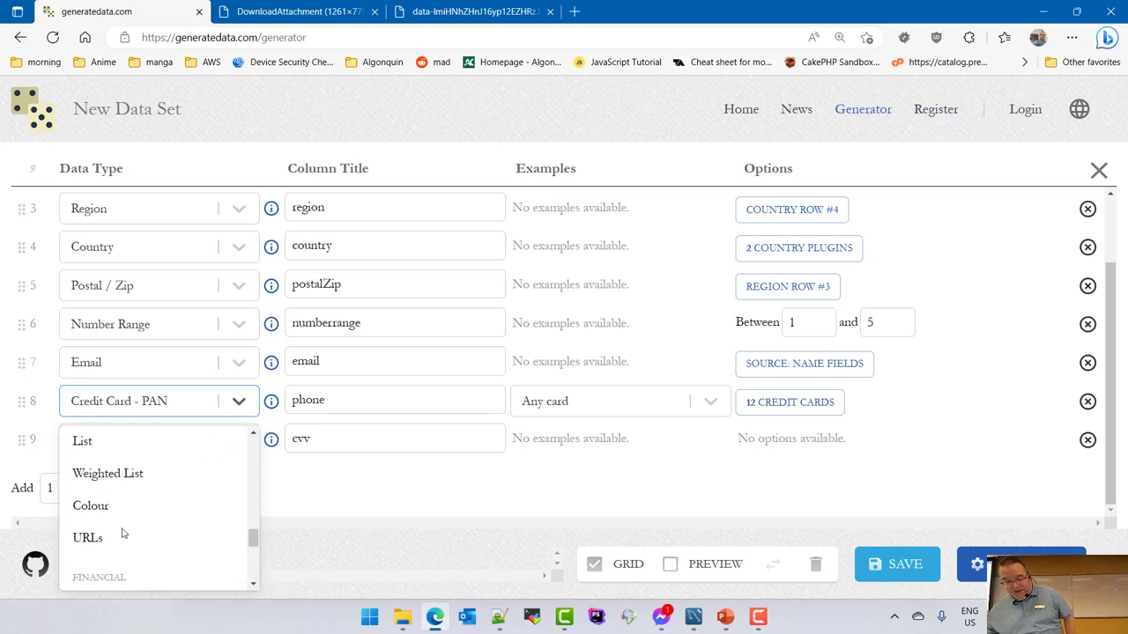
{"action": "left_click", "coordinate": [129, 506]}
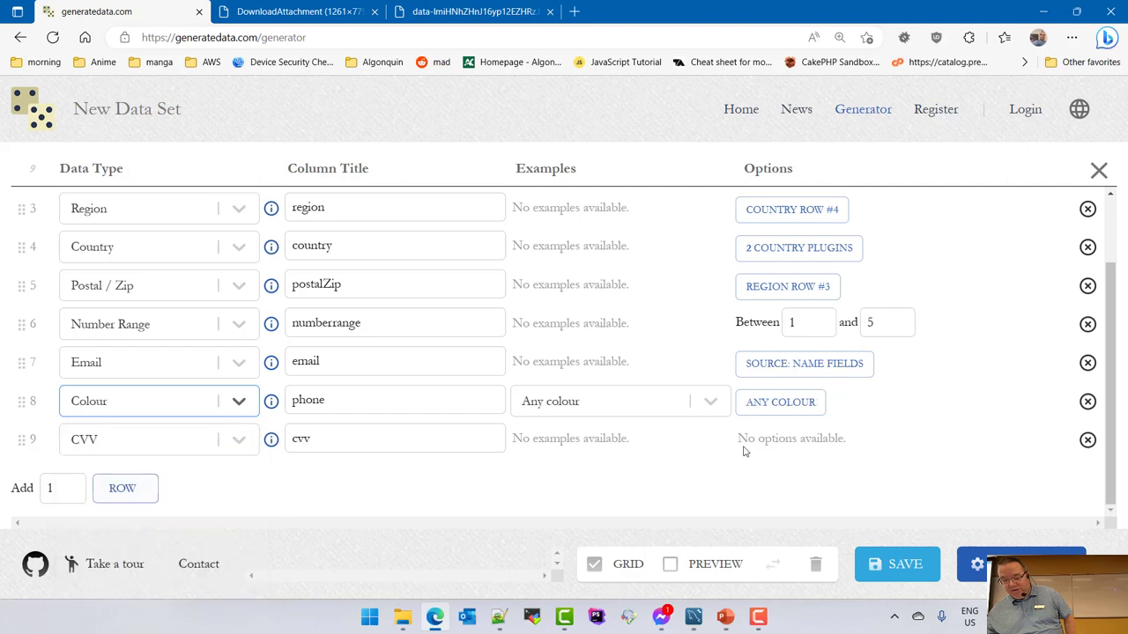
{"action": "left_click", "coordinate": [715, 405]}
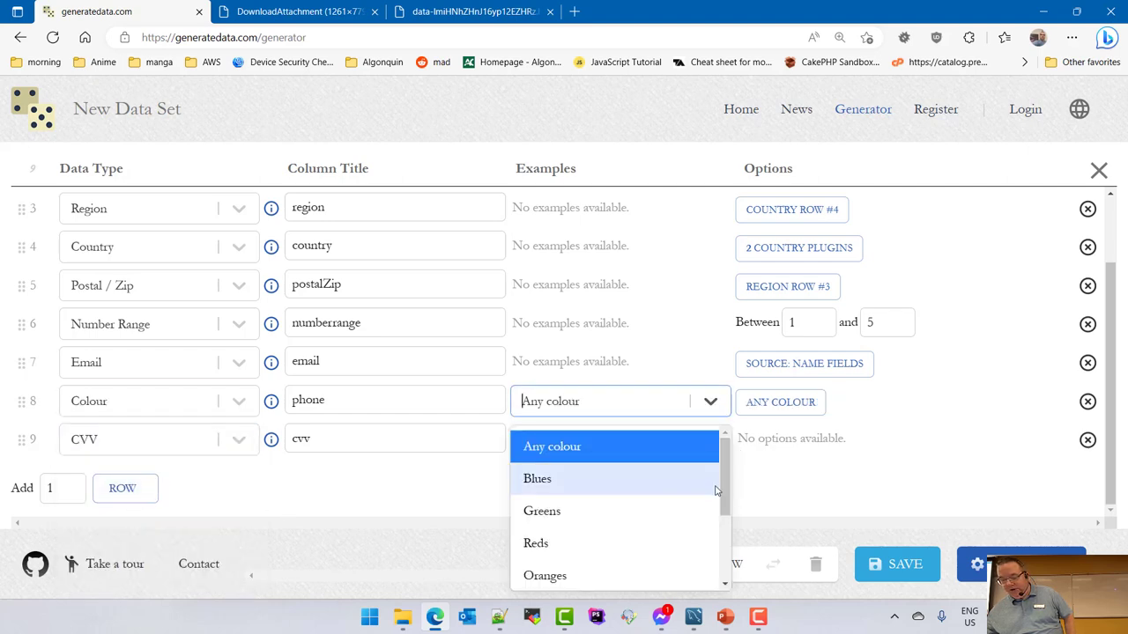
{"action": "left_click", "coordinate": [623, 480]}
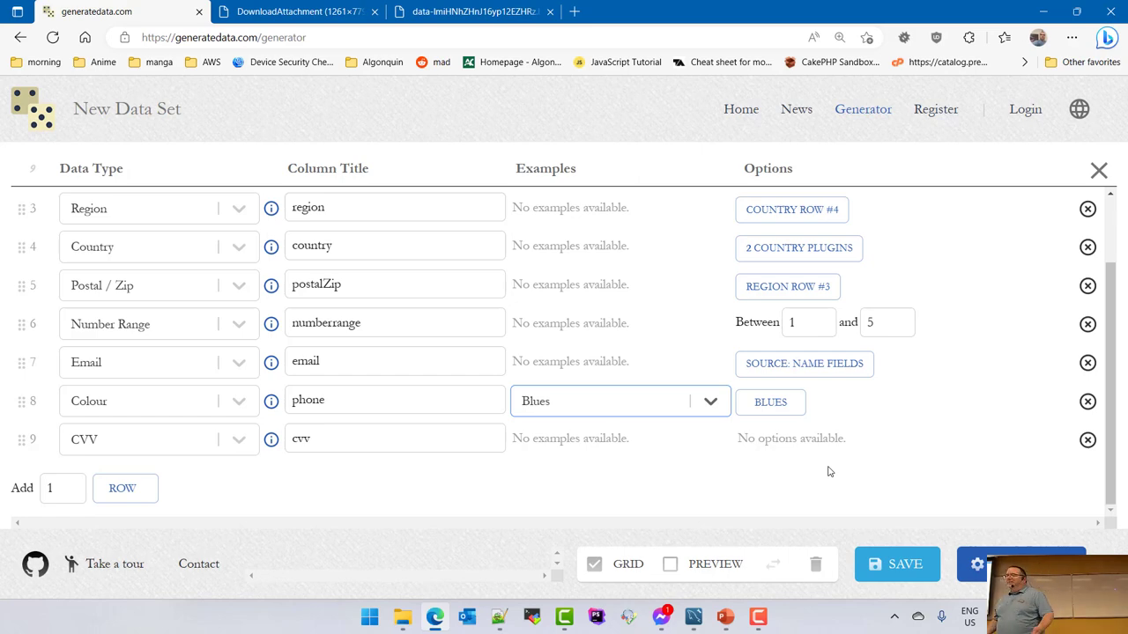
Step: Review the luminosity, format and alpha options in the eighth row's Blues colour configuration and close it without changes
{"action": "left_click", "coordinate": [770, 401]}
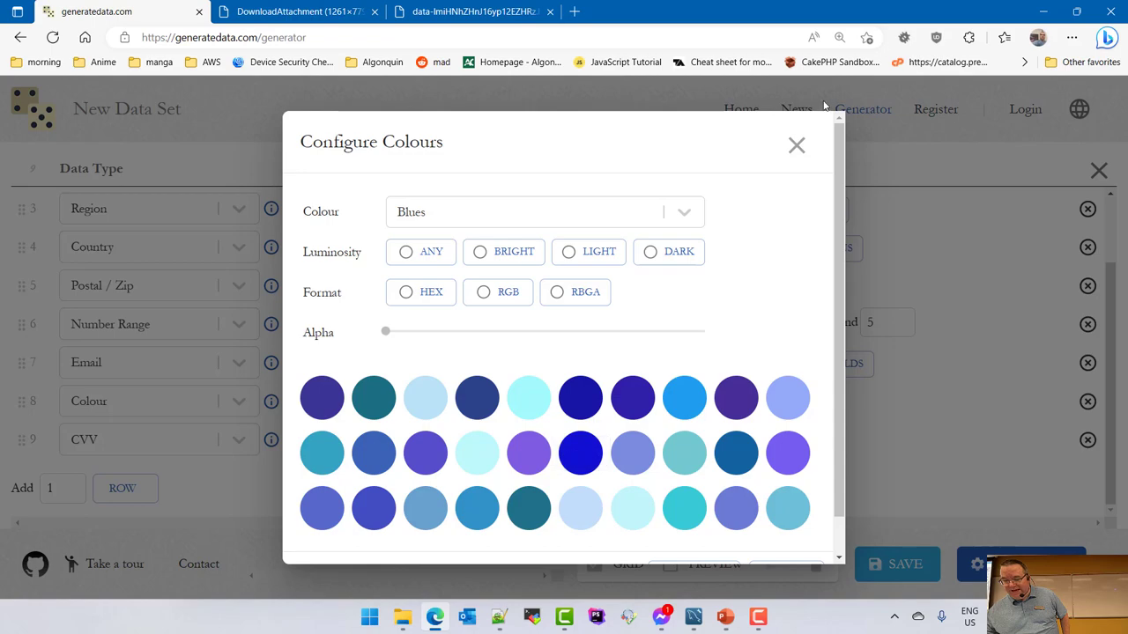
{"action": "left_click", "coordinate": [797, 144]}
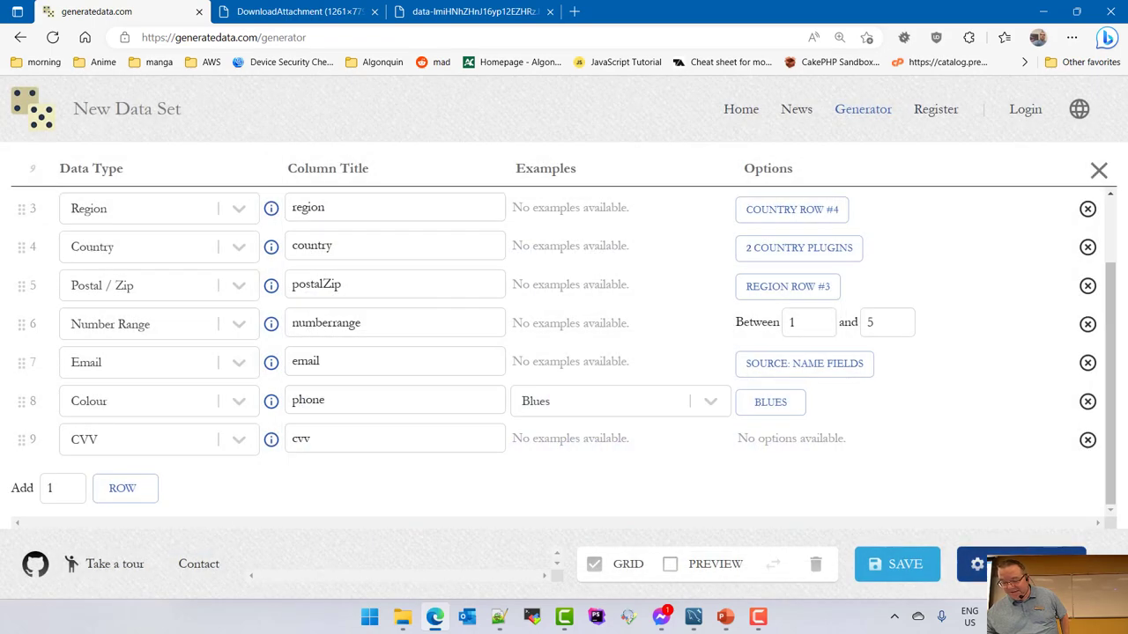
Step: Show the HTML data preview and examine the colour value generated for the phone column in the first record
{"action": "left_click", "coordinate": [1012, 550]}
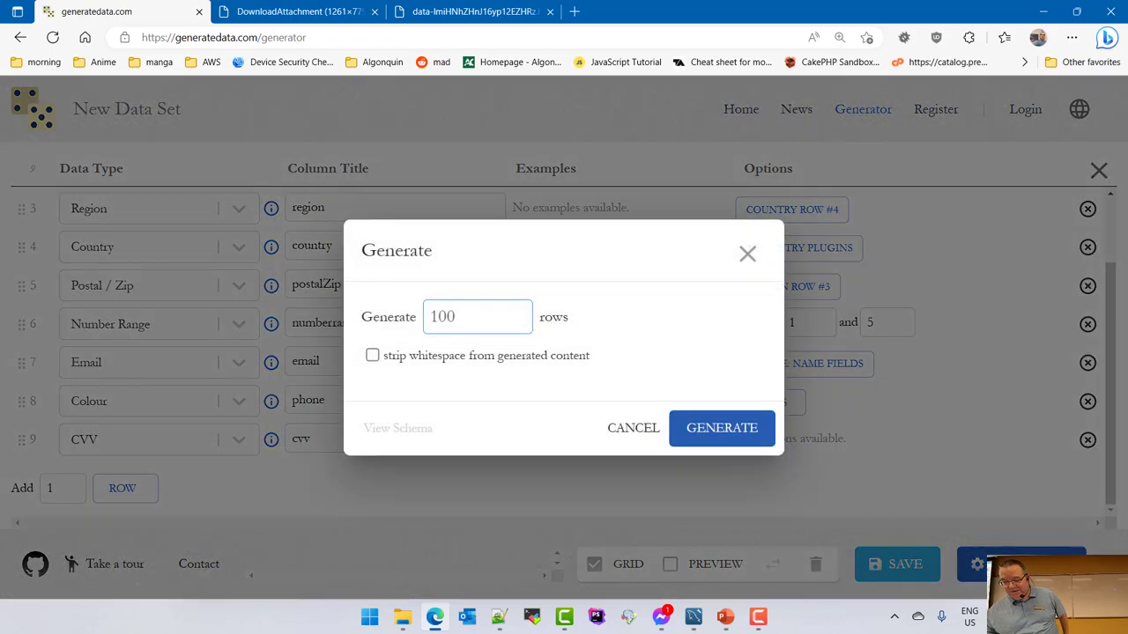
{"action": "left_click", "coordinate": [642, 431]}
{"action": "left_click", "coordinate": [706, 568]}
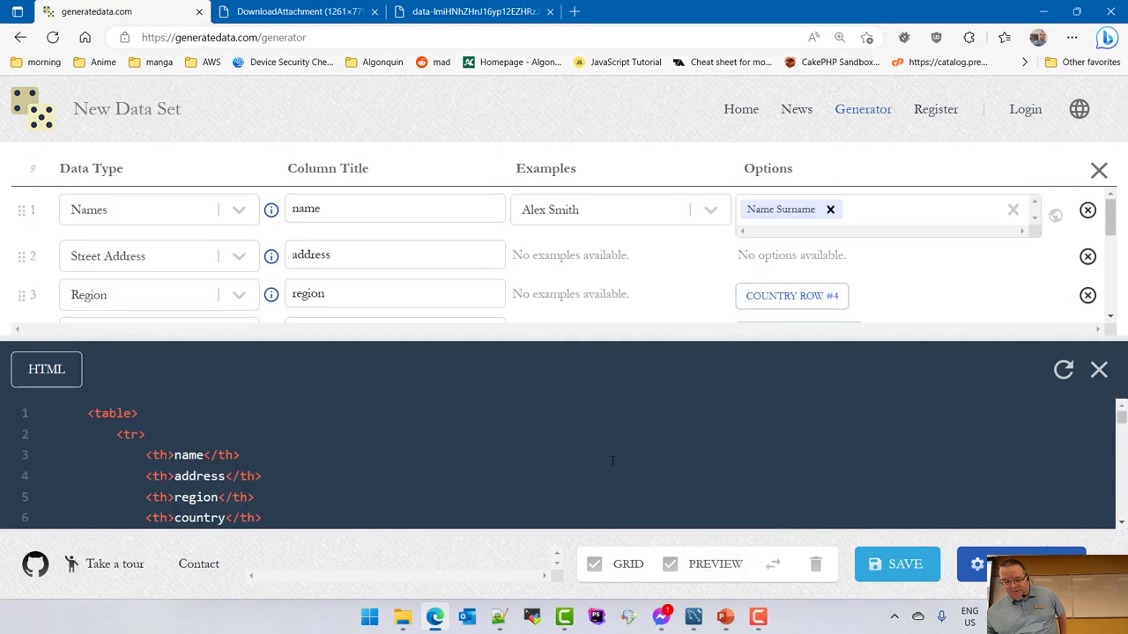
{"action": "scroll", "coordinate": [611, 453], "scroll_direction": "down", "scroll_amount": 3}
{"action": "scroll", "coordinate": [611, 449], "scroll_direction": "down", "scroll_amount": 8}
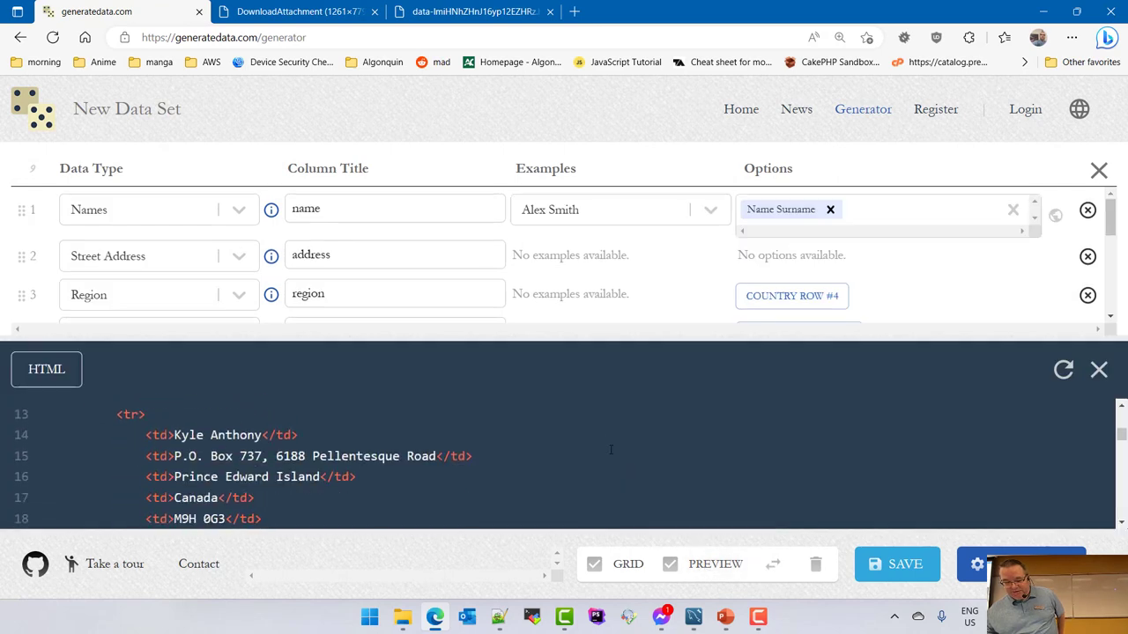
{"action": "scroll", "coordinate": [626, 440], "scroll_direction": "up", "scroll_amount": 2}
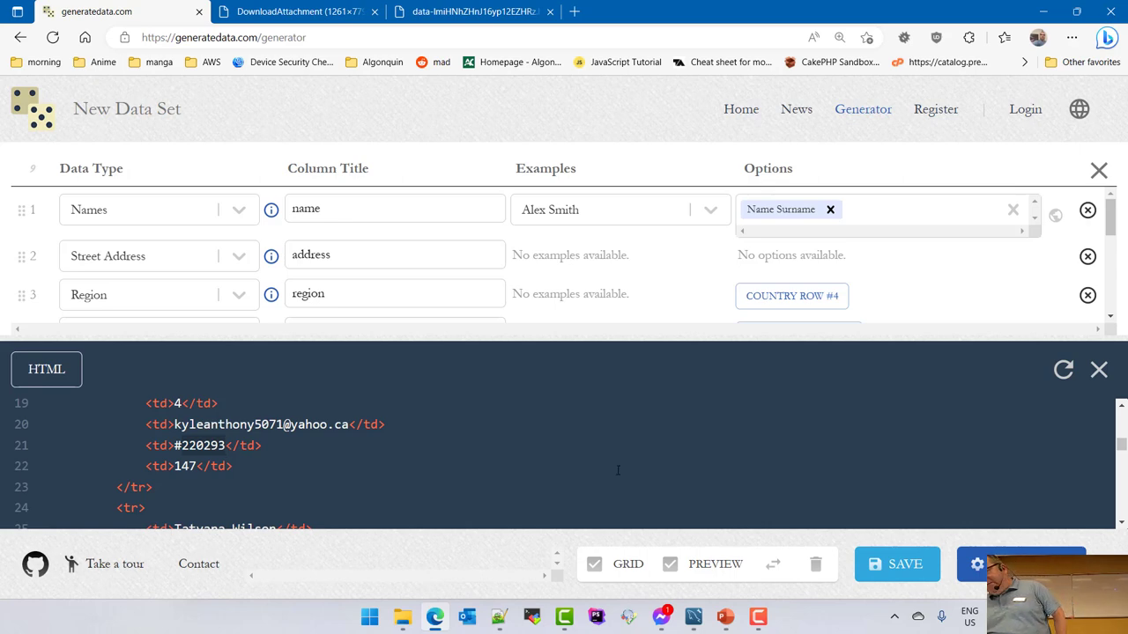
Step: Hide the HTML data preview and bring up the Greenspace Landscaping database diagram
{"action": "left_click", "coordinate": [1099, 370]}
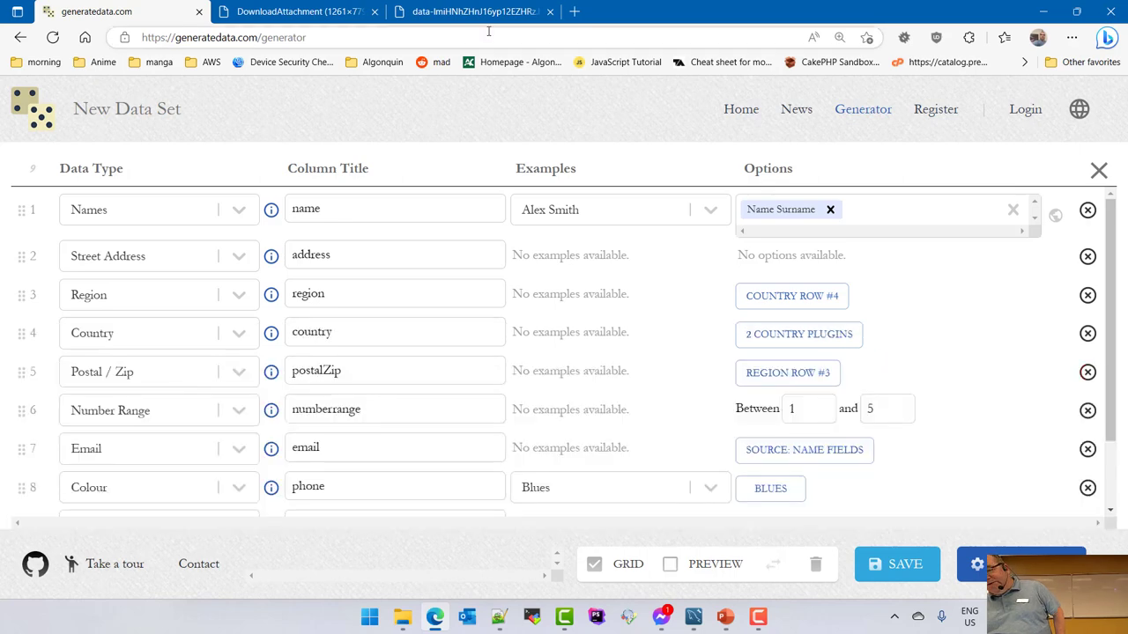
{"action": "left_click", "coordinate": [322, 5]}
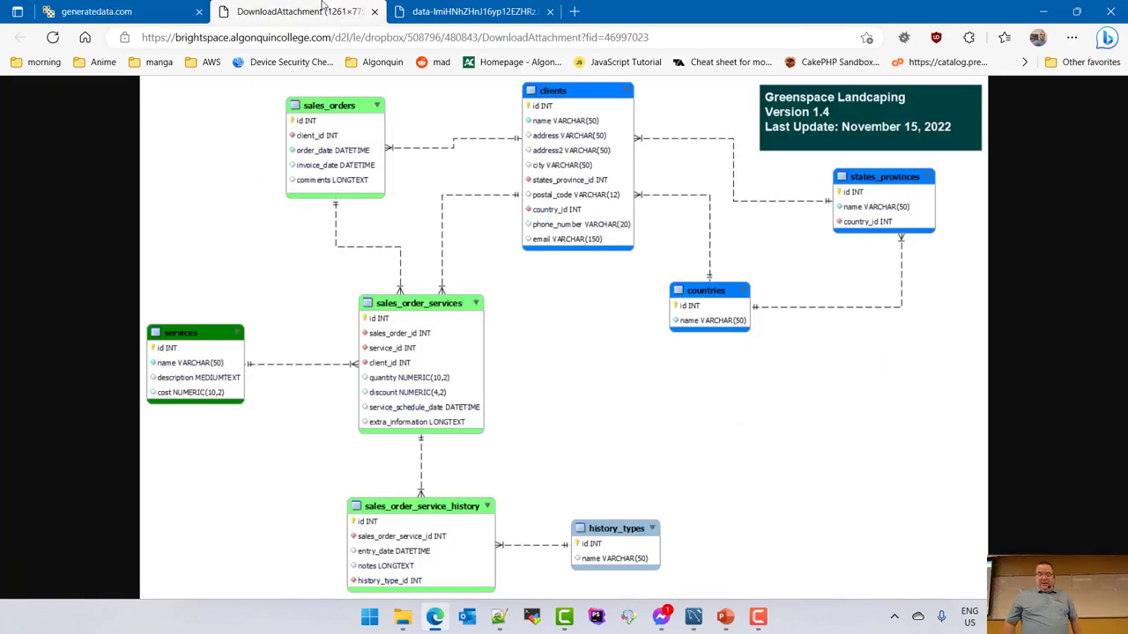